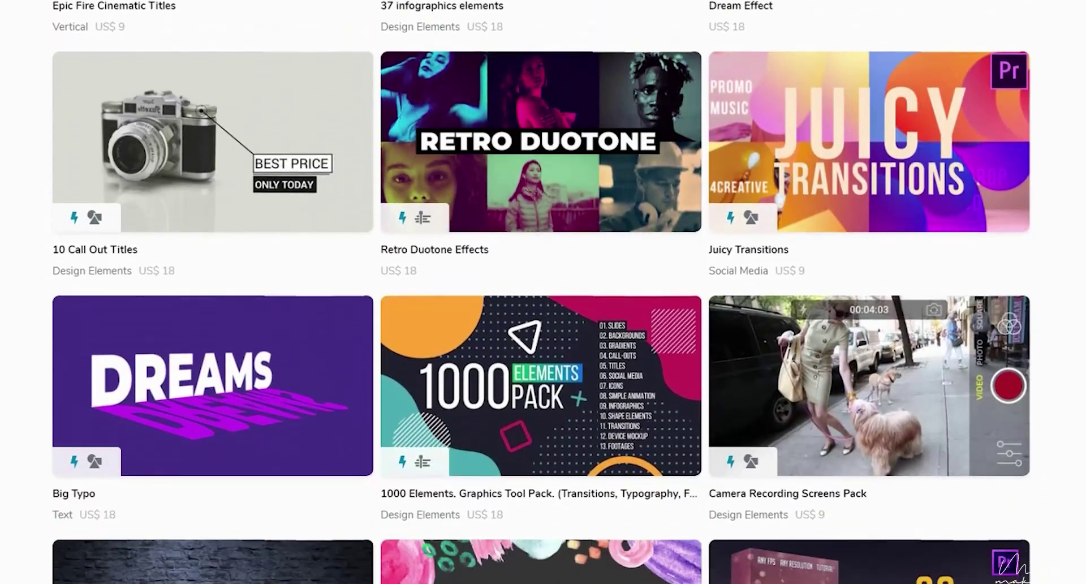
# Step: Add an ellipse Opacity mask with 10.0 feather to clip 3V4A2473.MOV
pyautogui.scroll(-7, 966, 264)
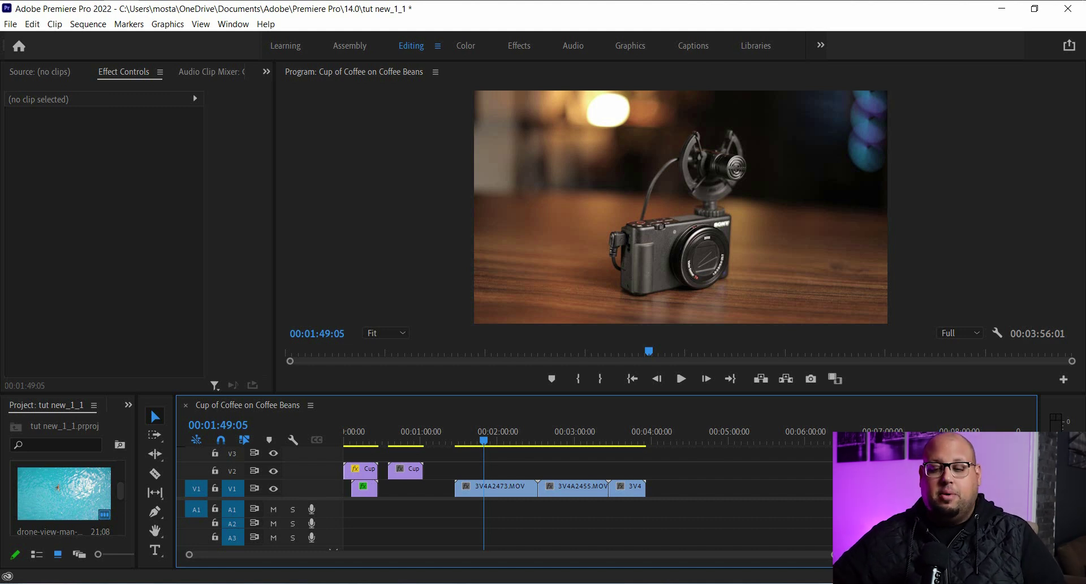
pyautogui.click(499, 440)
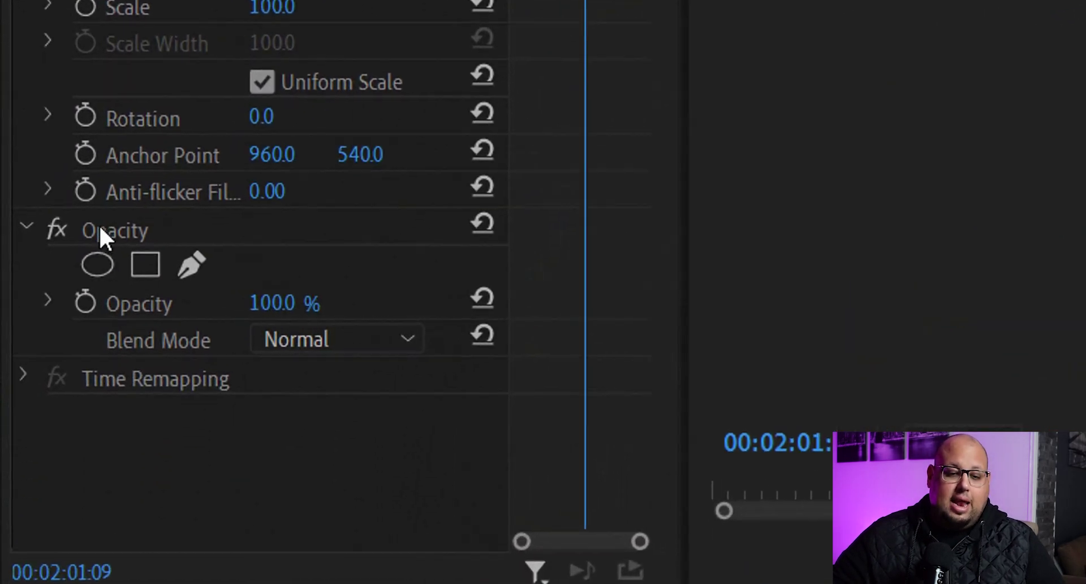
pyautogui.click(82, 541)
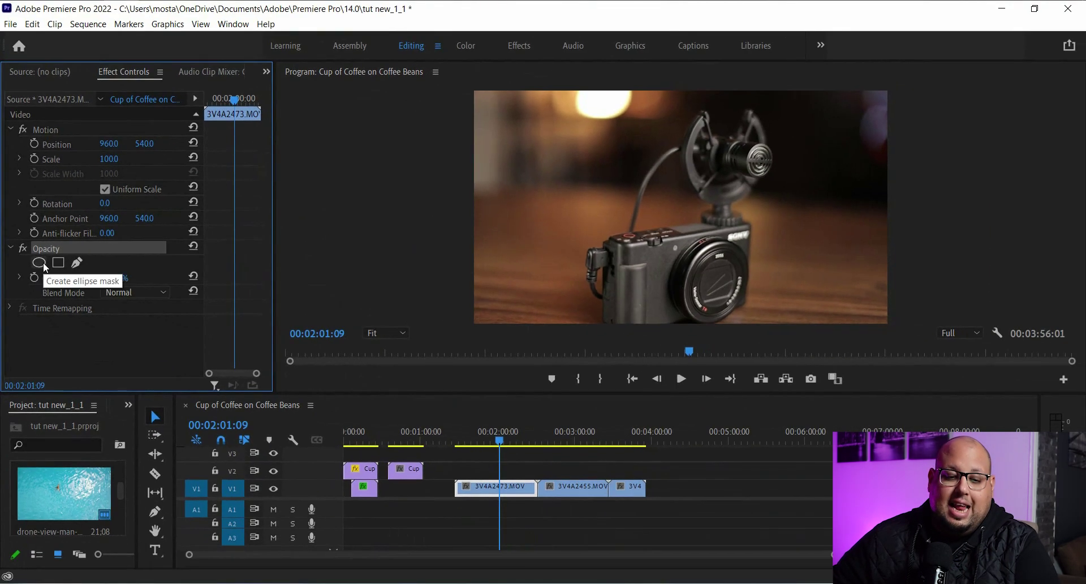
pyautogui.click(85, 257)
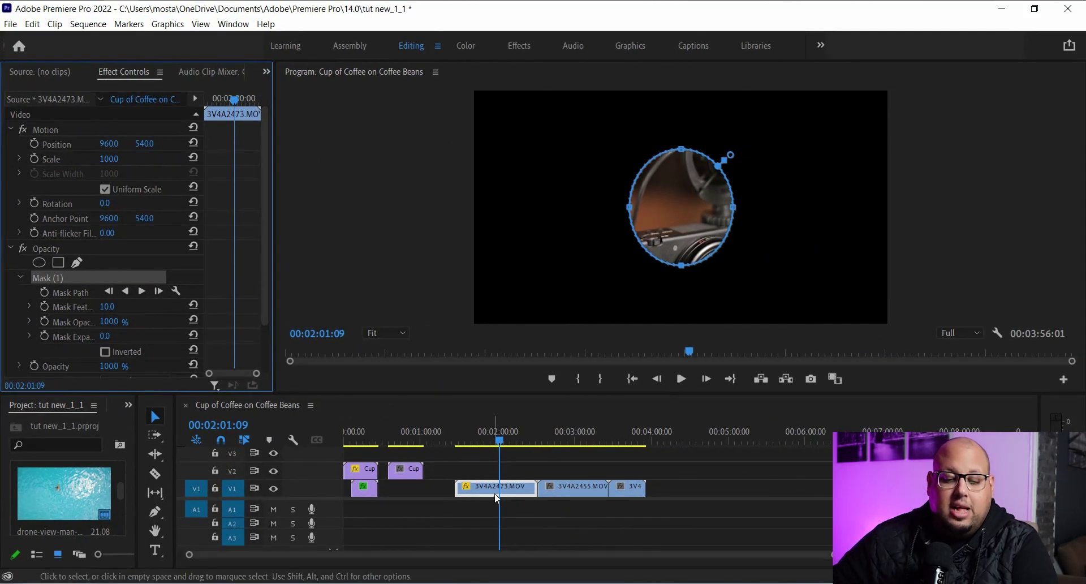
pyautogui.click(565, 440)
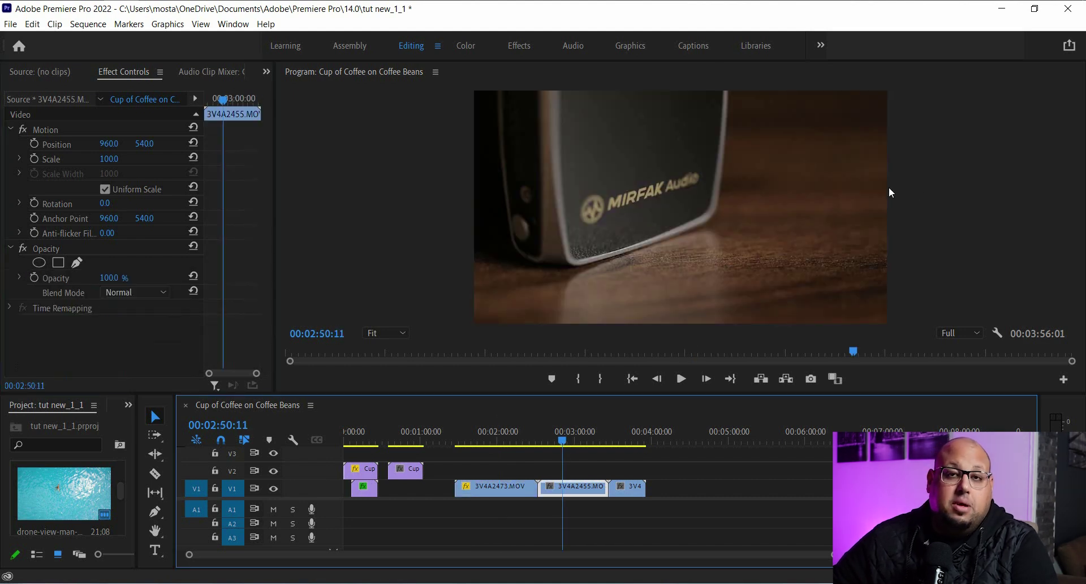
# Step: Give clip 3V4A2455.MOV a rectangle Opacity mask, then reselect clip 3V4A2473.MOV
pyautogui.click(58, 262)
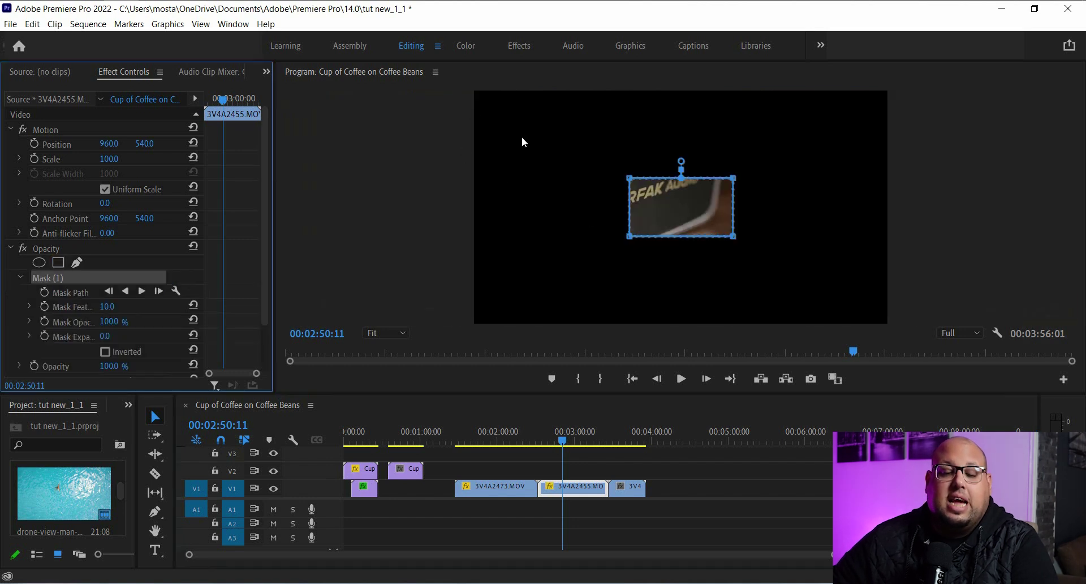
pyautogui.scroll(-2, 71, 242)
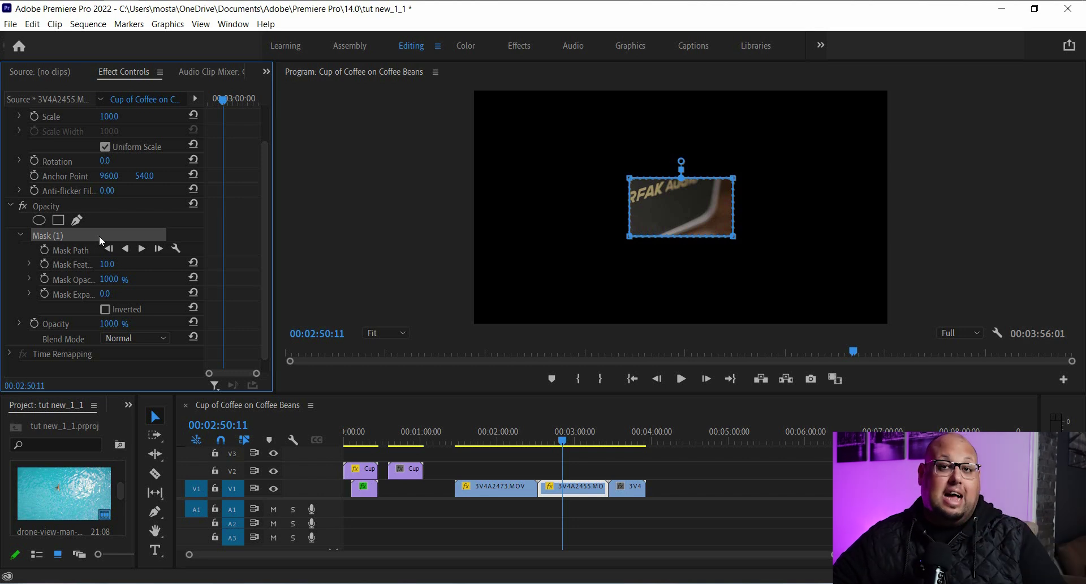
pyautogui.click(491, 491)
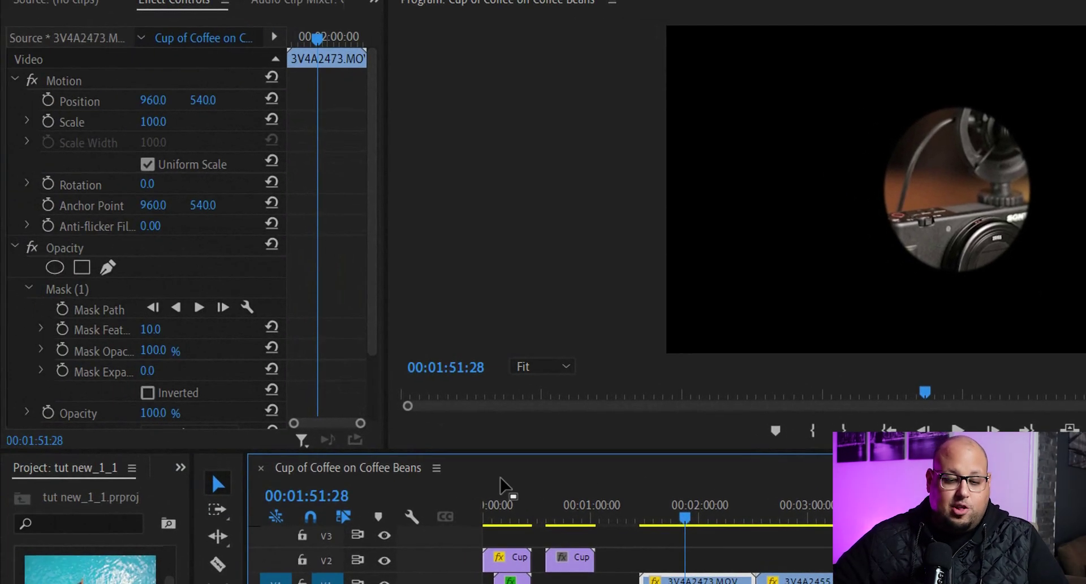
# Step: Stretch the ellipse mask wider and taller around the camera and raise Mask Feather to 371.0
pyautogui.click(67, 291)
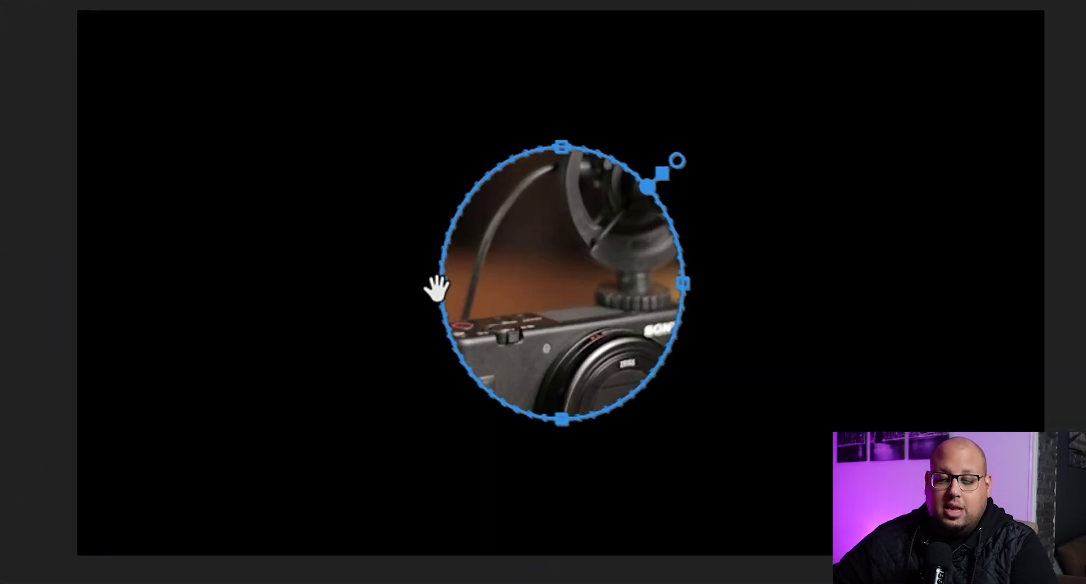
pyautogui.moveTo(436, 288); pyautogui.dragTo(195, 283)
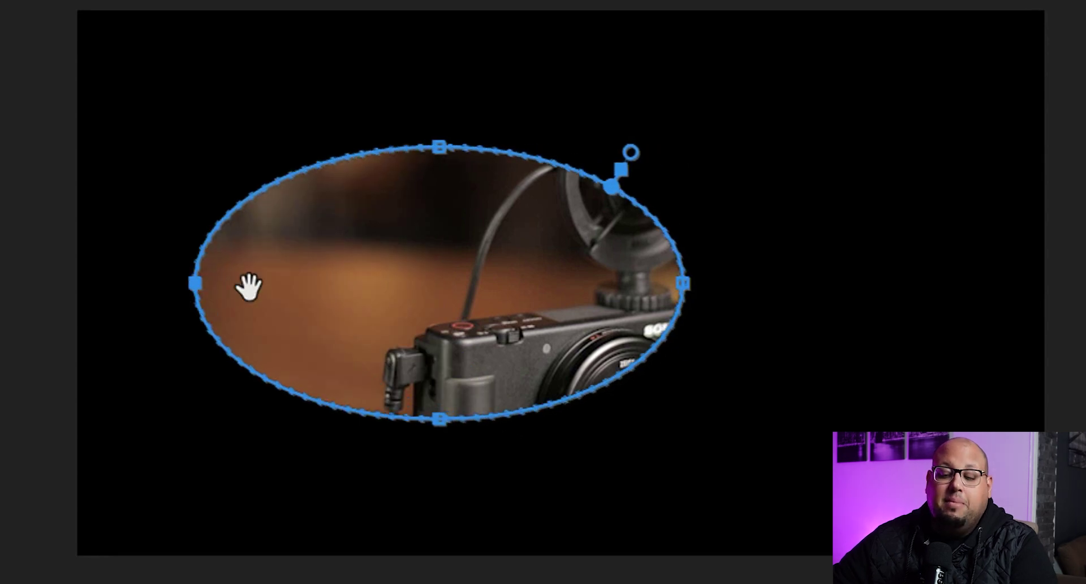
pyautogui.moveTo(685, 283); pyautogui.dragTo(976, 301)
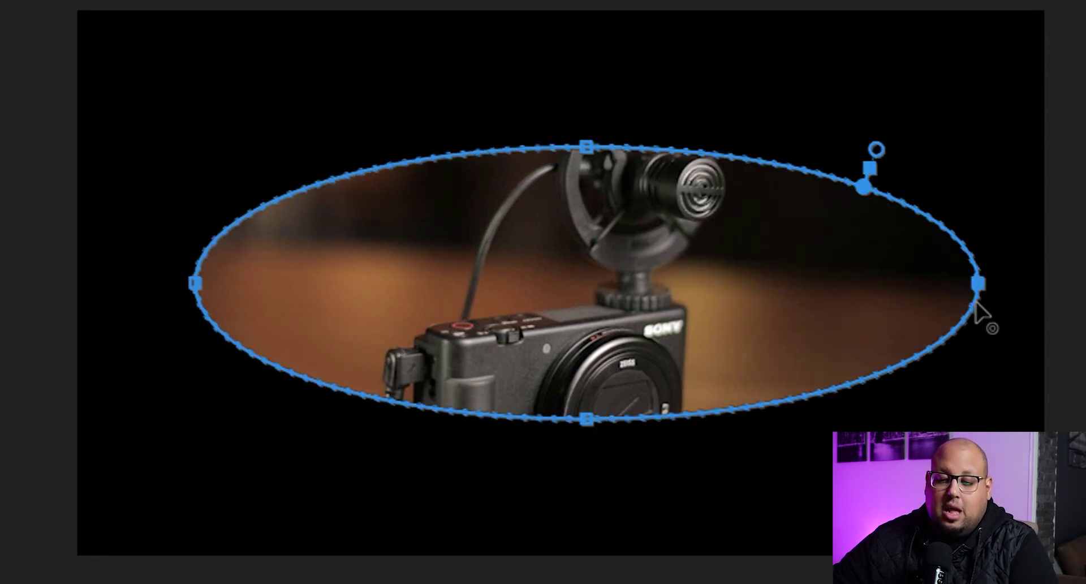
pyautogui.moveTo(587, 440); pyautogui.dragTo(584, 529)
pyautogui.moveTo(587, 148); pyautogui.dragTo(560, 59)
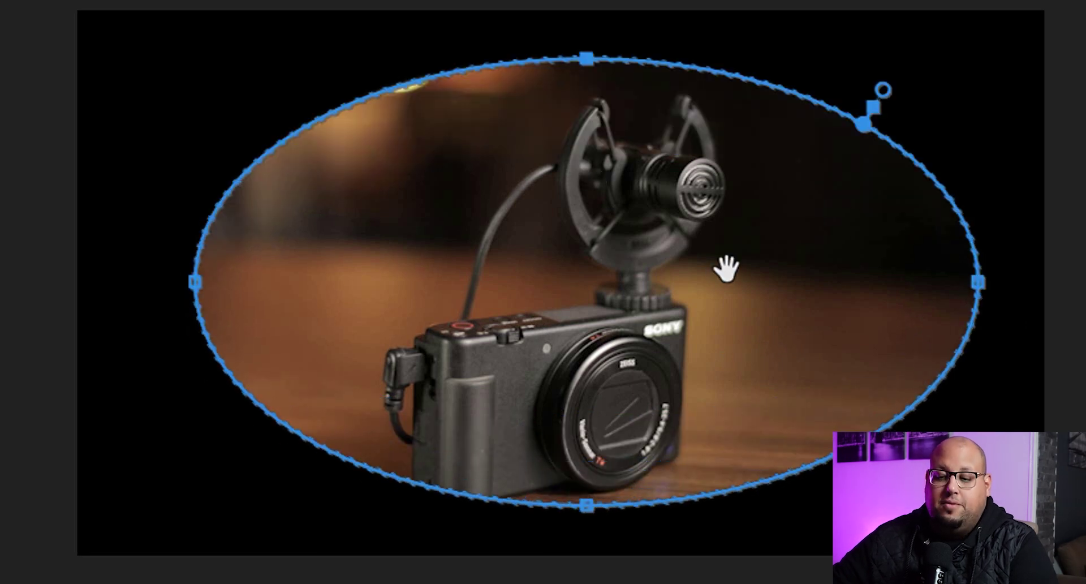
pyautogui.moveTo(723, 267)
pyautogui.mouseDown()
pyautogui.moveTo(730, 277)
pyautogui.moveTo(681, 283)
pyautogui.mouseUp()
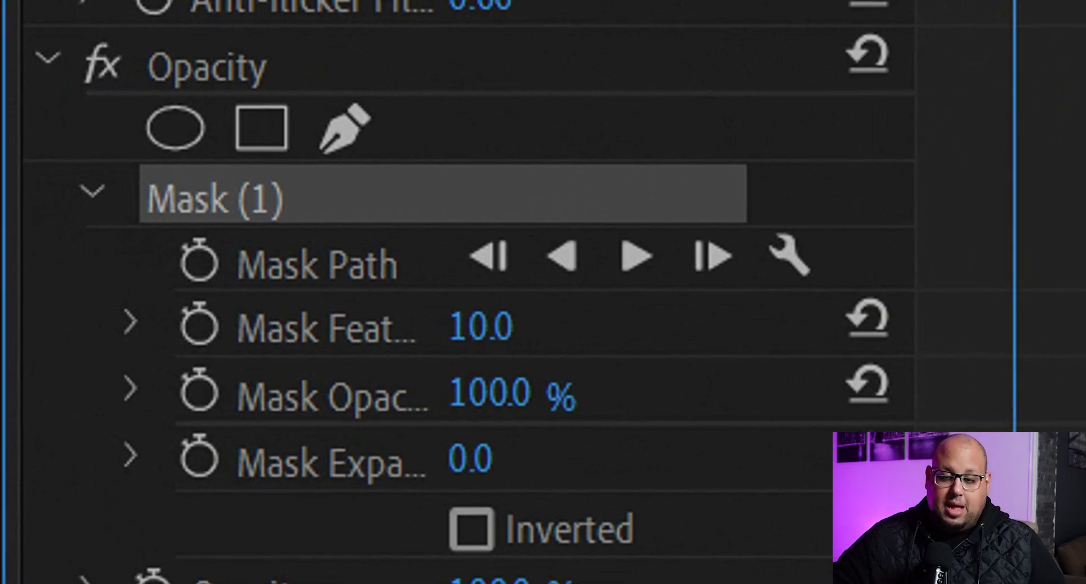
pyautogui.moveTo(109, 306); pyautogui.dragTo(215, 307)
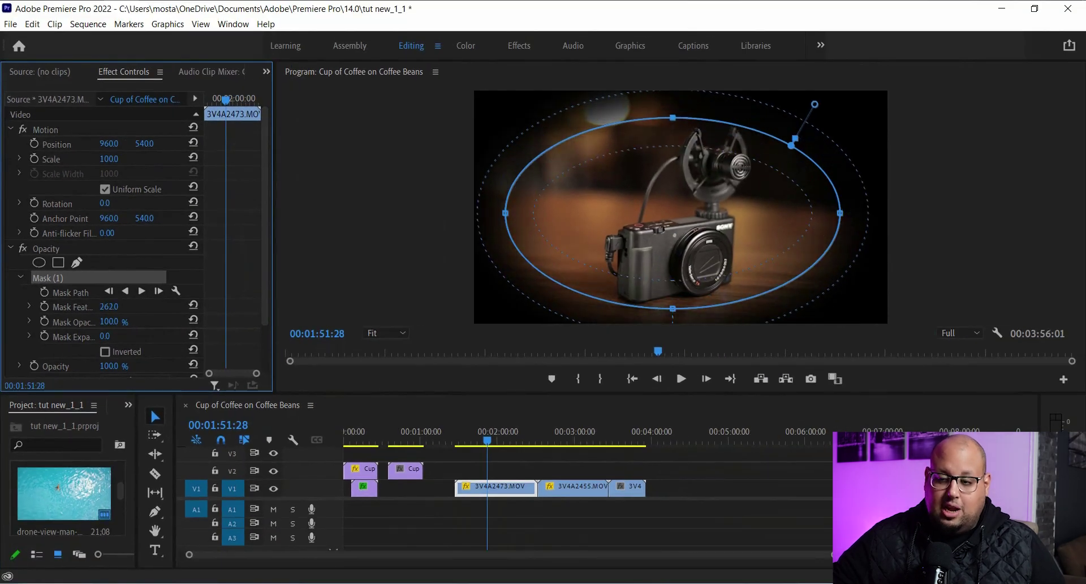
# Step: Preview the masked camera clip and reset its Mask Feather to 10.0
pyautogui.click(709, 477)
pyautogui.click(490, 436)
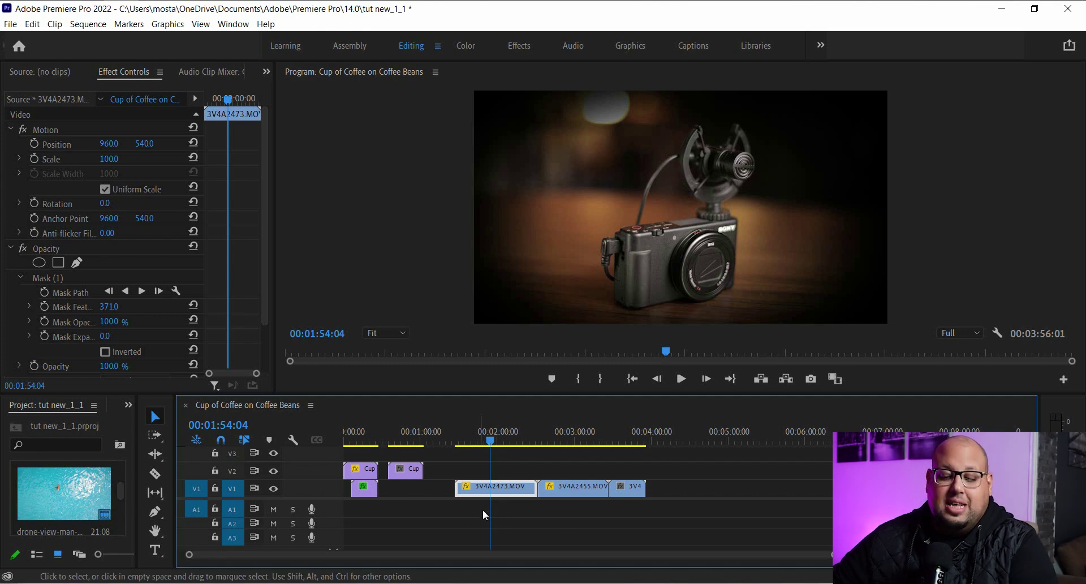
pyautogui.click(50, 281)
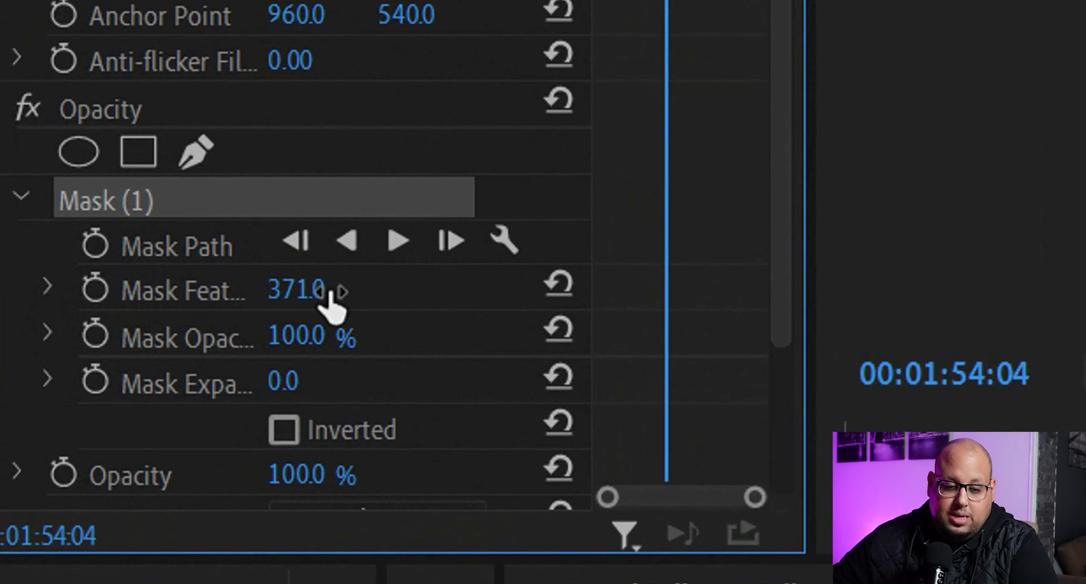
pyautogui.click(559, 282)
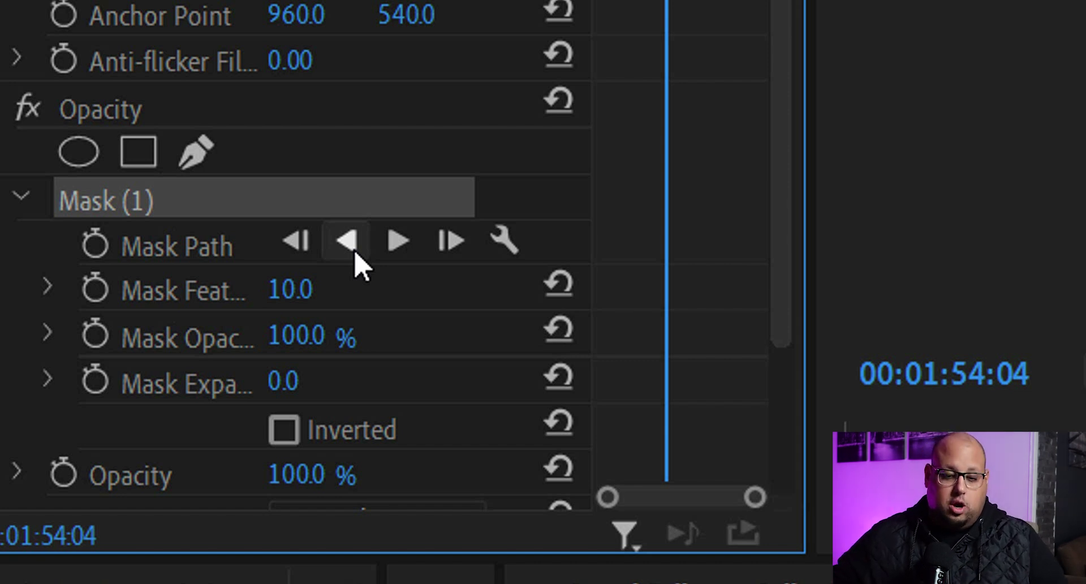
pyautogui.click(232, 300)
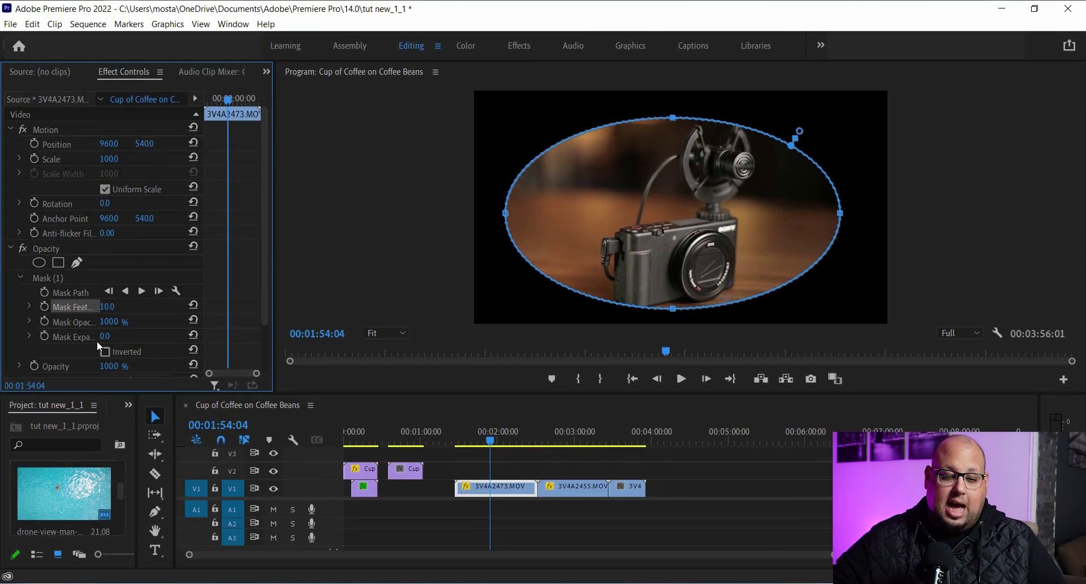
# Step: Widen the ellipse mask's feather to 546.0 using both the value and the monitor handle
pyautogui.moveTo(107, 306); pyautogui.dragTo(198, 306)
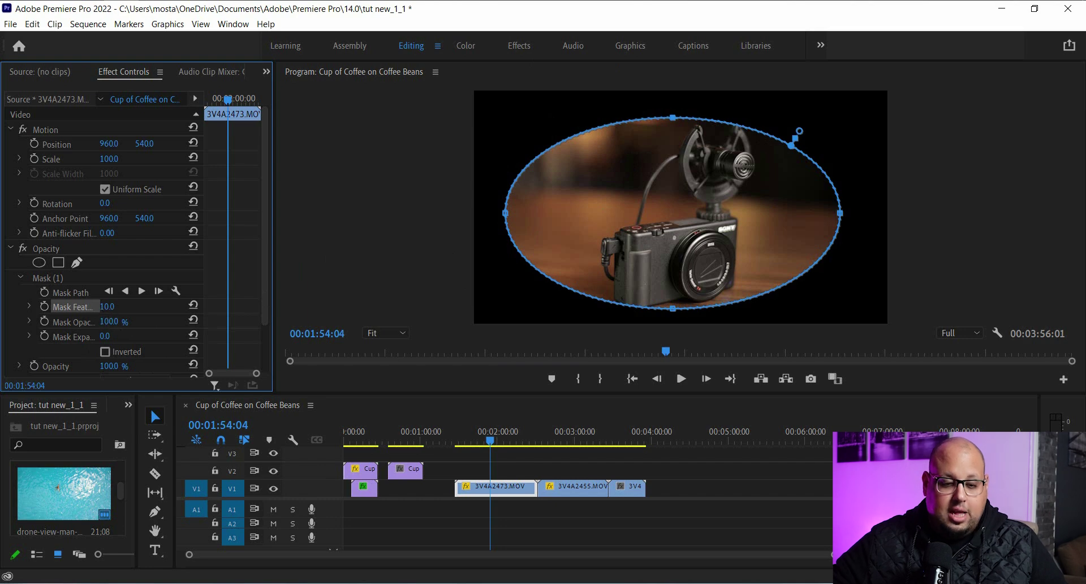
pyautogui.moveTo(806, 119); pyautogui.dragTo(813, 106)
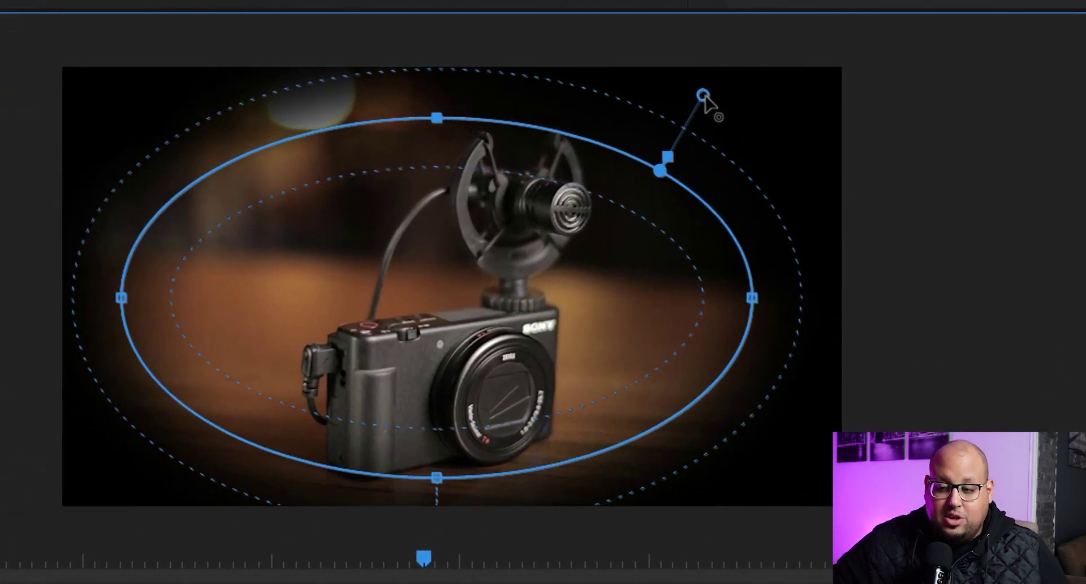
pyautogui.moveTo(704, 95); pyautogui.dragTo(688, 144)
pyautogui.moveTo(788, 85); pyautogui.dragTo(808, 59)
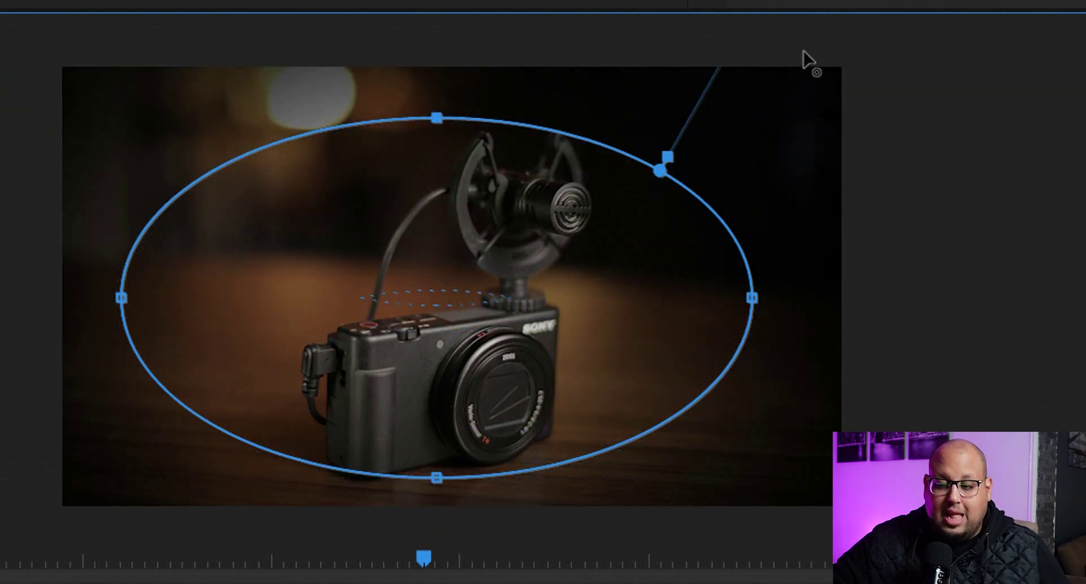
pyautogui.moveTo(768, 89); pyautogui.dragTo(762, 88)
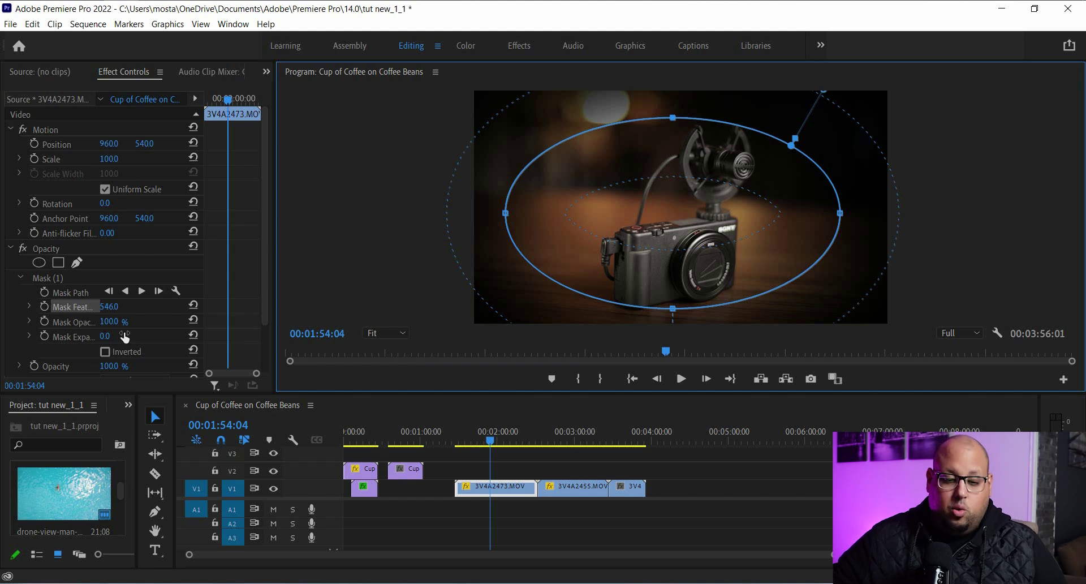
# Step: Try Mask Opacity around 25%, then settle Mask Expansion at 3.0
pyautogui.moveTo(108, 321)
pyautogui.mouseDown()
pyautogui.moveTo(72, 321)
pyautogui.moveTo(96, 321)
pyautogui.mouseUp()
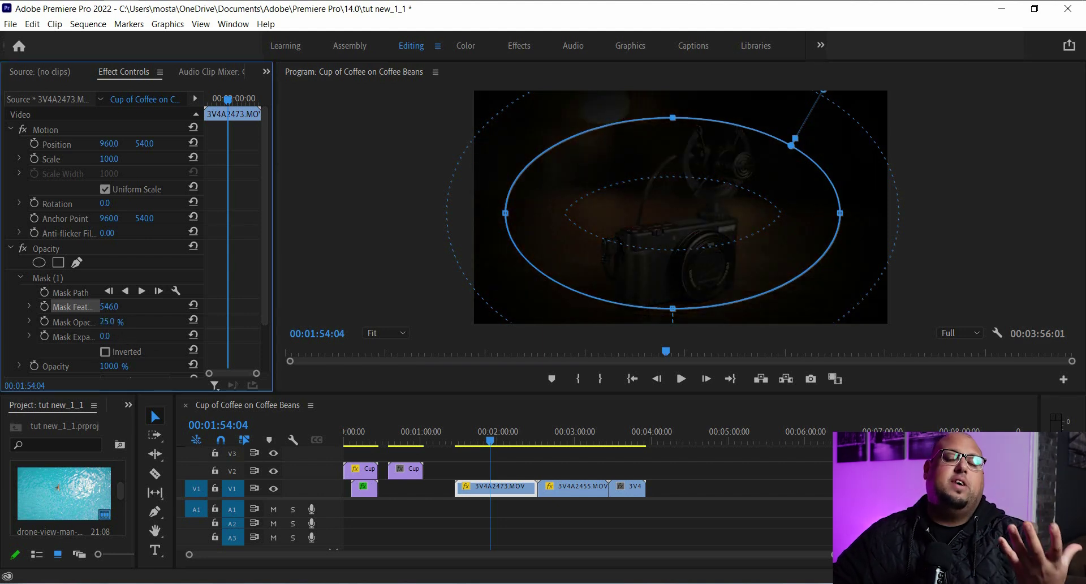
pyautogui.moveTo(107, 322); pyautogui.dragTo(109, 321)
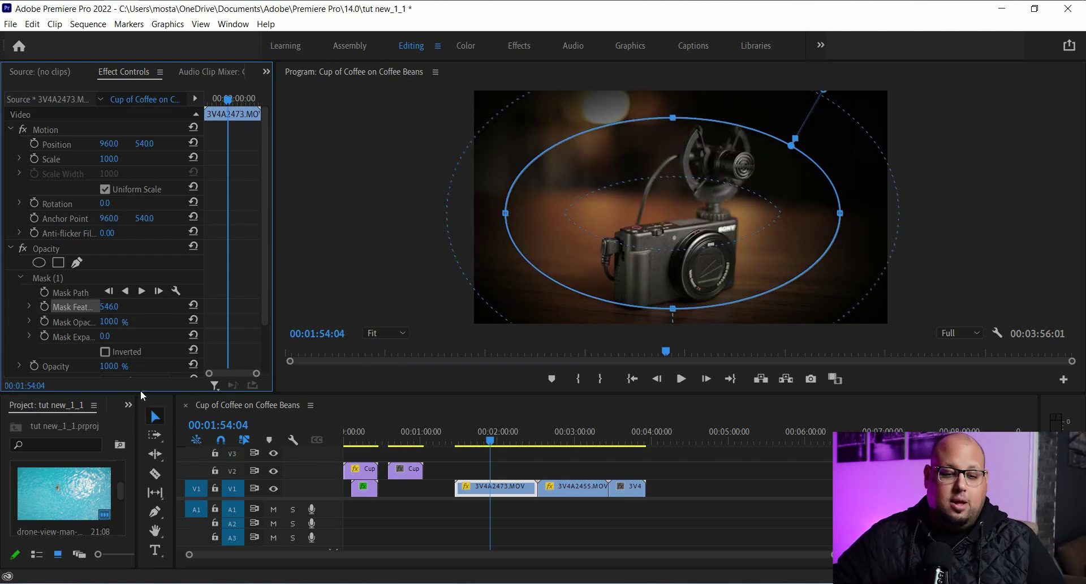
pyautogui.moveTo(106, 337)
pyautogui.mouseDown()
pyautogui.moveTo(164, 336)
pyautogui.moveTo(119, 336)
pyautogui.mouseUp()
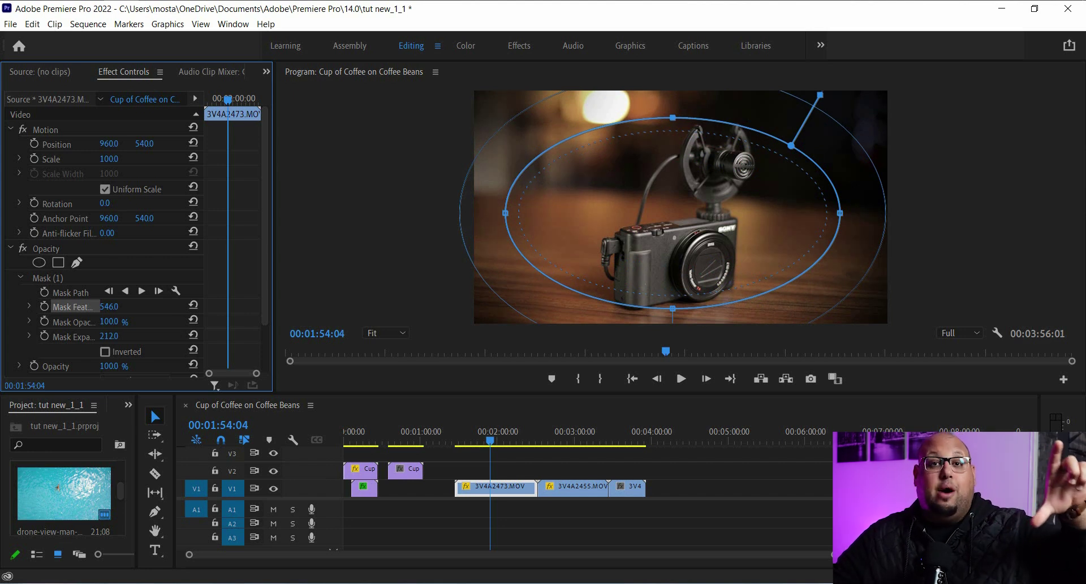
pyautogui.moveTo(109, 337); pyautogui.dragTo(121, 337)
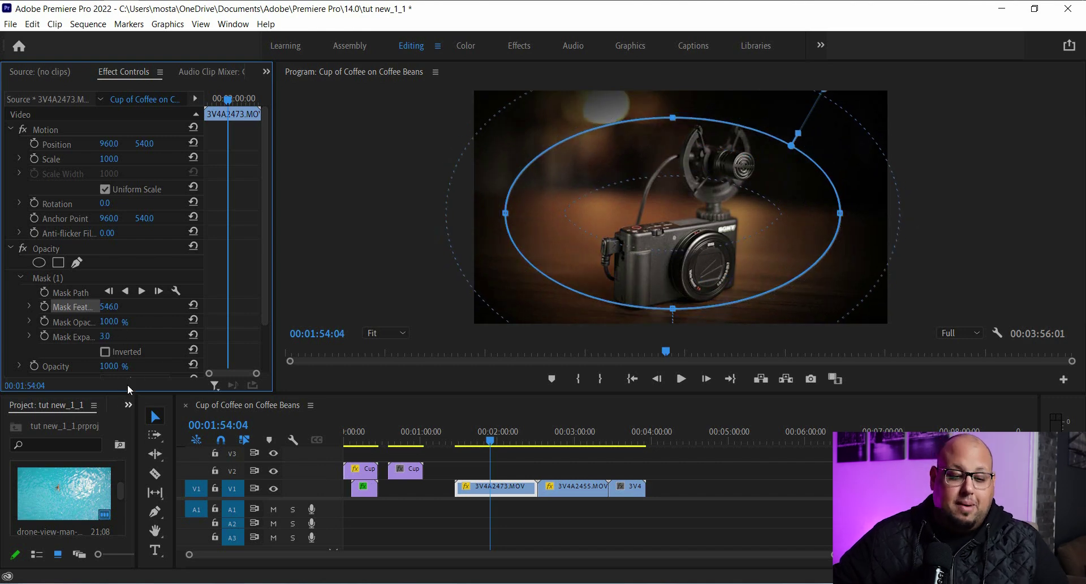
# Step: Invert the rectangle mask on clip 3V4A2455.MOV
pyautogui.scroll(-2, 173, 314)
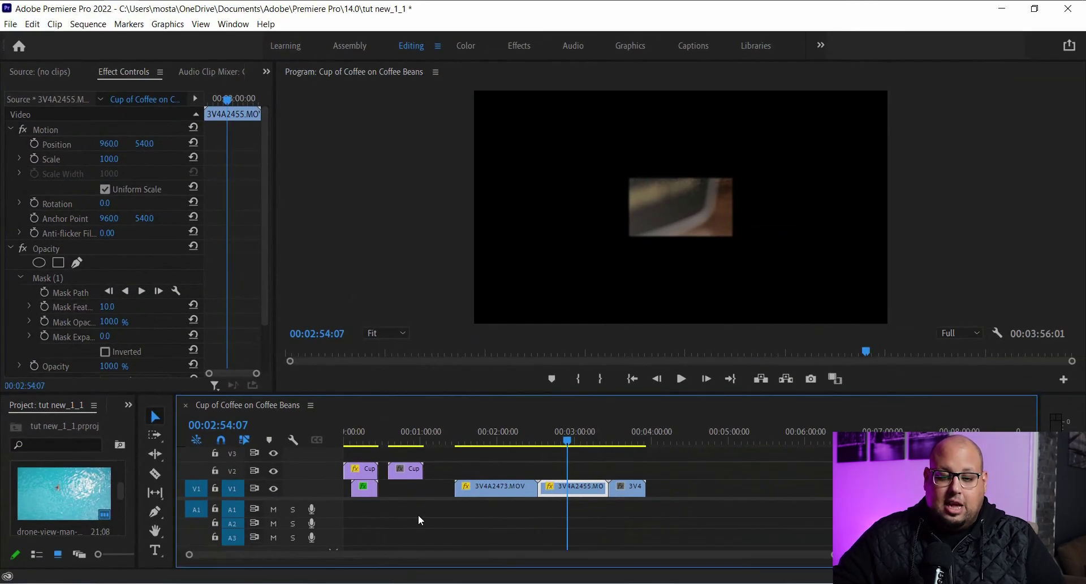
pyautogui.click(52, 277)
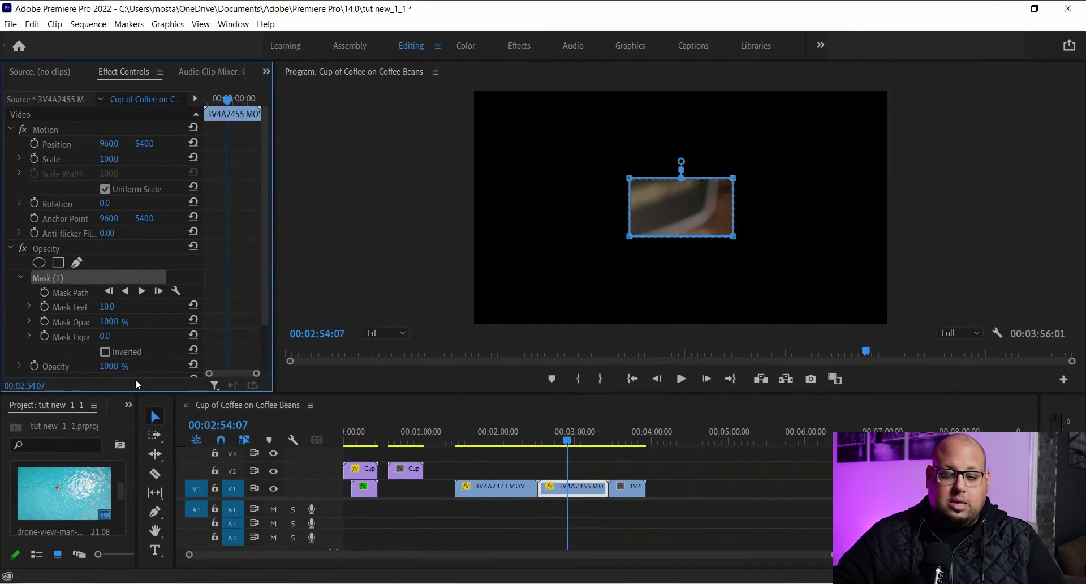
pyautogui.click(105, 351)
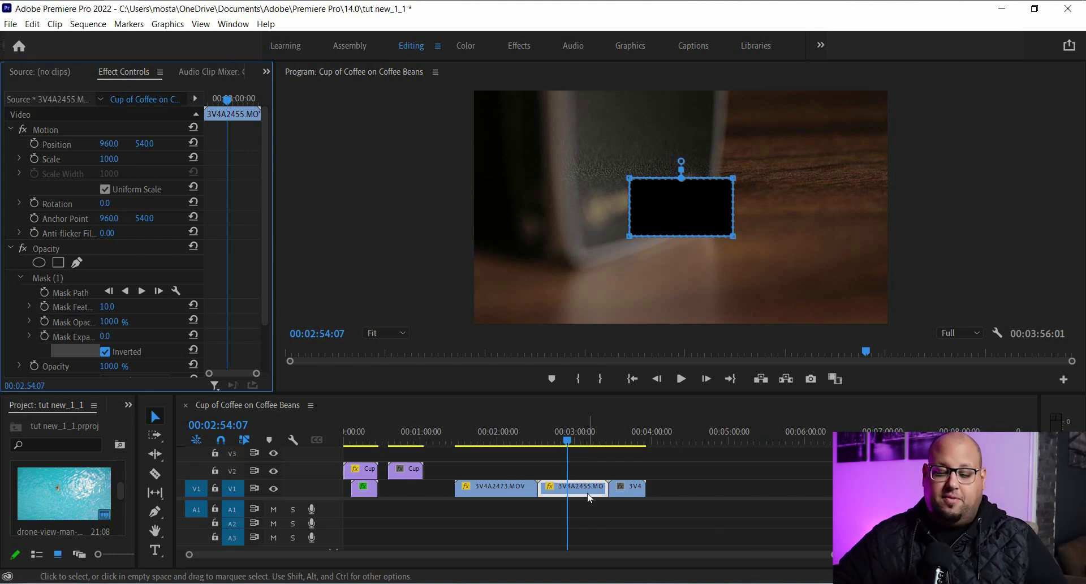
# Step: Move 3V4A2455.MOV to V2 with 3V4A2468.MOV beneath on V1, and review the composite
pyautogui.moveTo(571, 494); pyautogui.dragTo(571, 477)
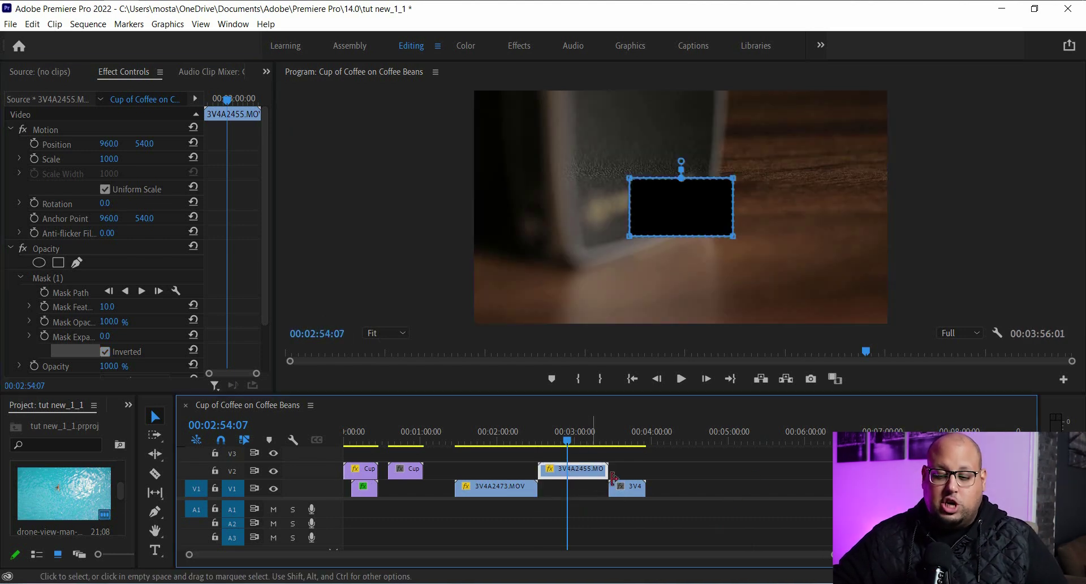
pyautogui.moveTo(639, 491); pyautogui.dragTo(585, 490)
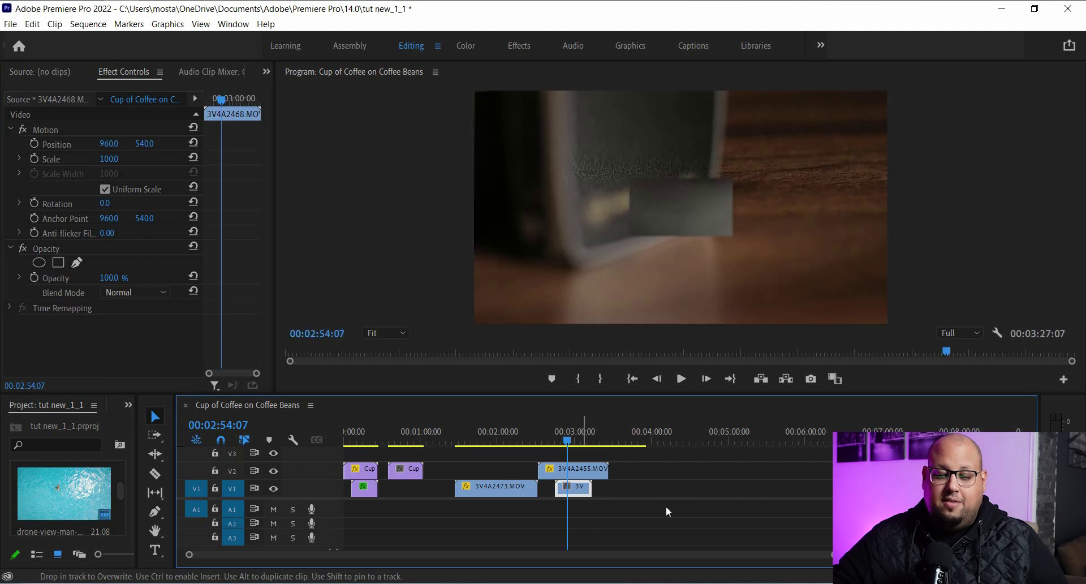
pyautogui.moveTo(568, 440); pyautogui.dragTo(583, 443)
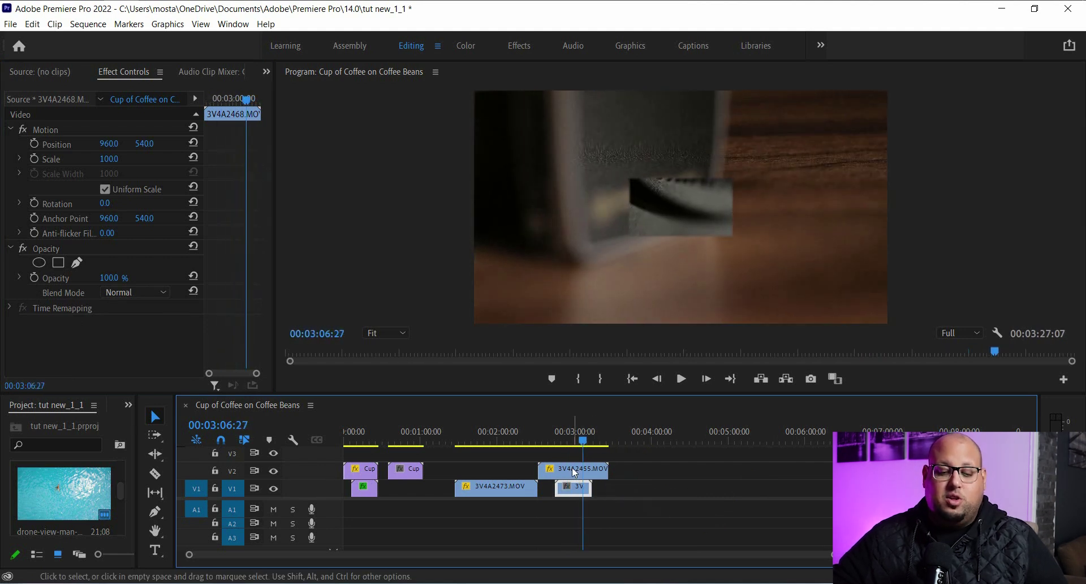
pyautogui.click(575, 472)
pyautogui.click(57, 277)
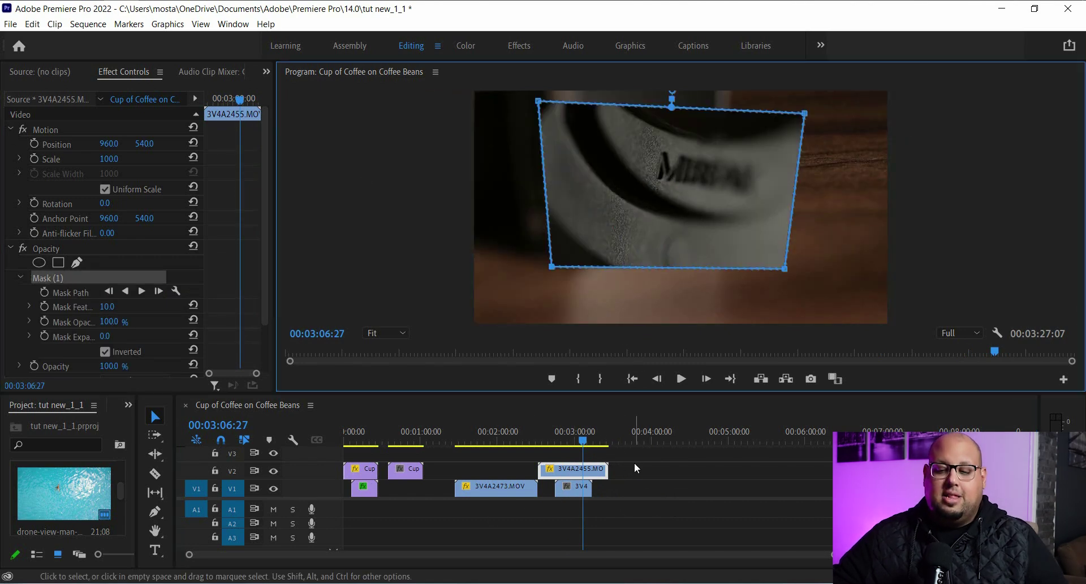
pyautogui.click(545, 452)
pyautogui.moveTo(552, 437); pyautogui.dragTo(572, 433)
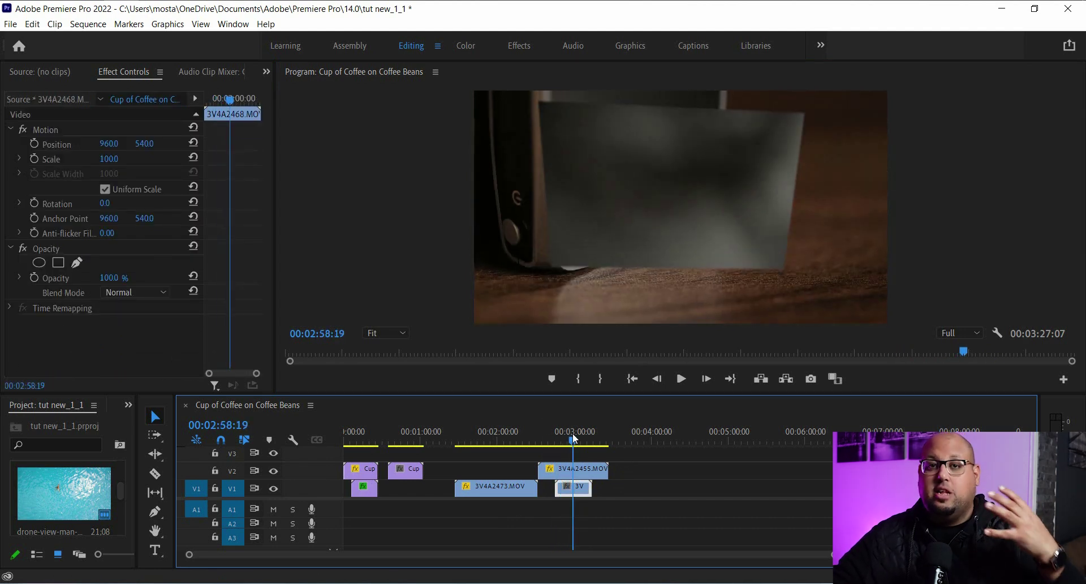
pyautogui.moveTo(572, 433); pyautogui.dragTo(575, 433)
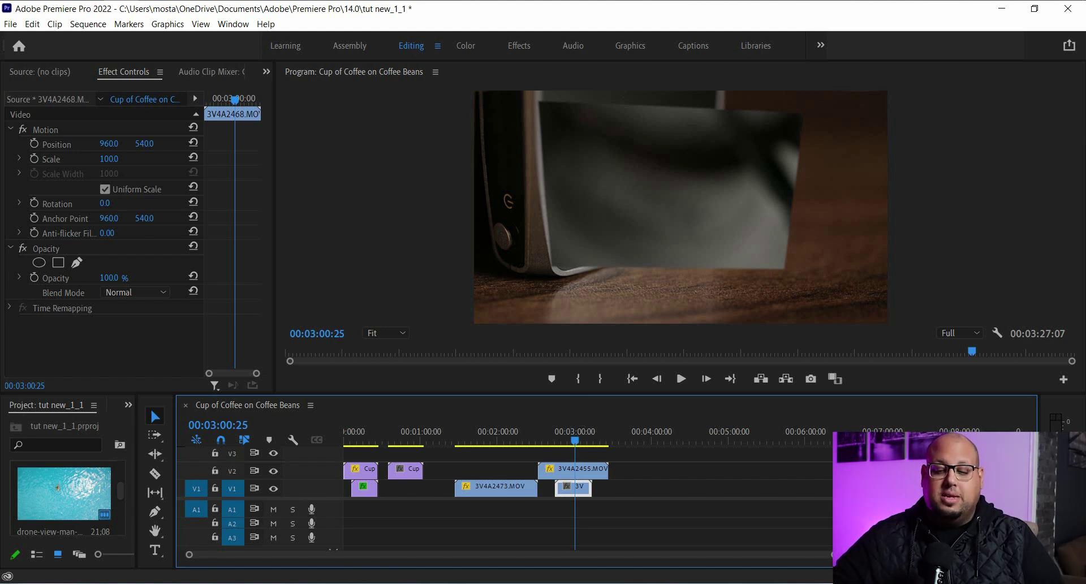
pyautogui.click(561, 434)
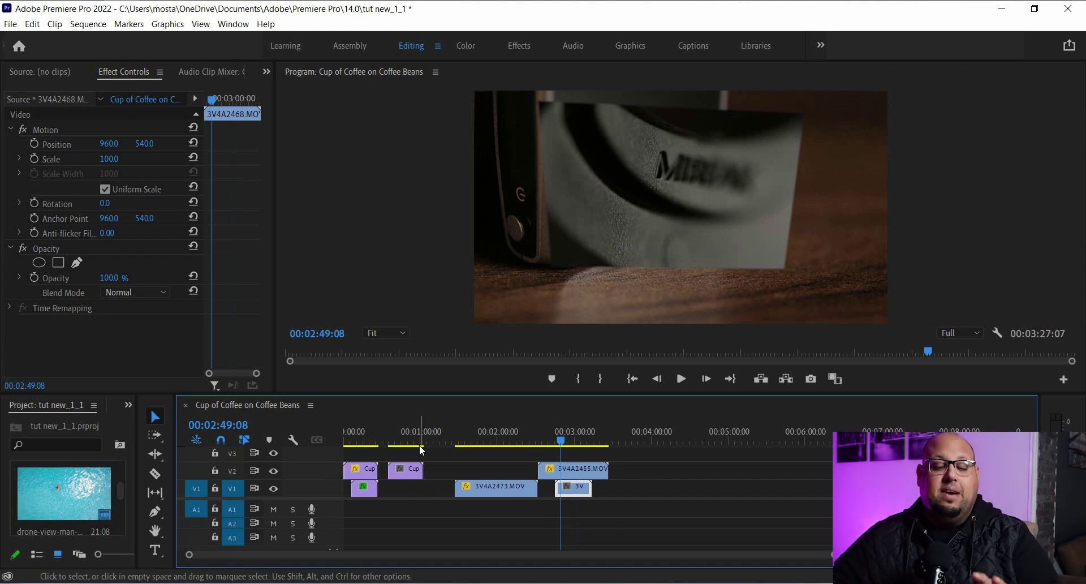
# Step: Delete the three example clips and fit the remaining clips in the timeline
pyautogui.moveTo(670, 463); pyautogui.dragTo(517, 501)
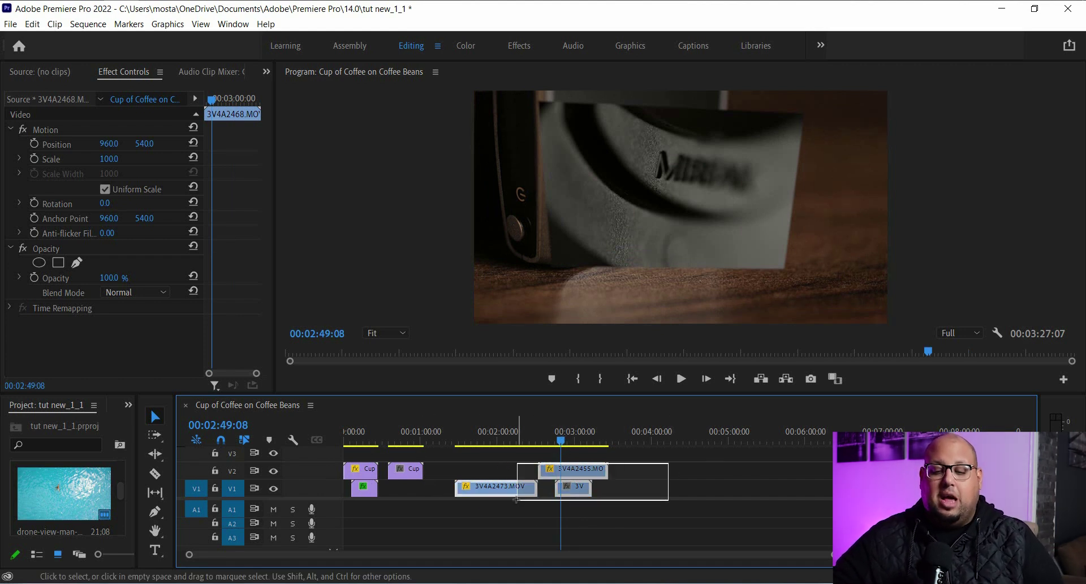
pyautogui.press('Delete')
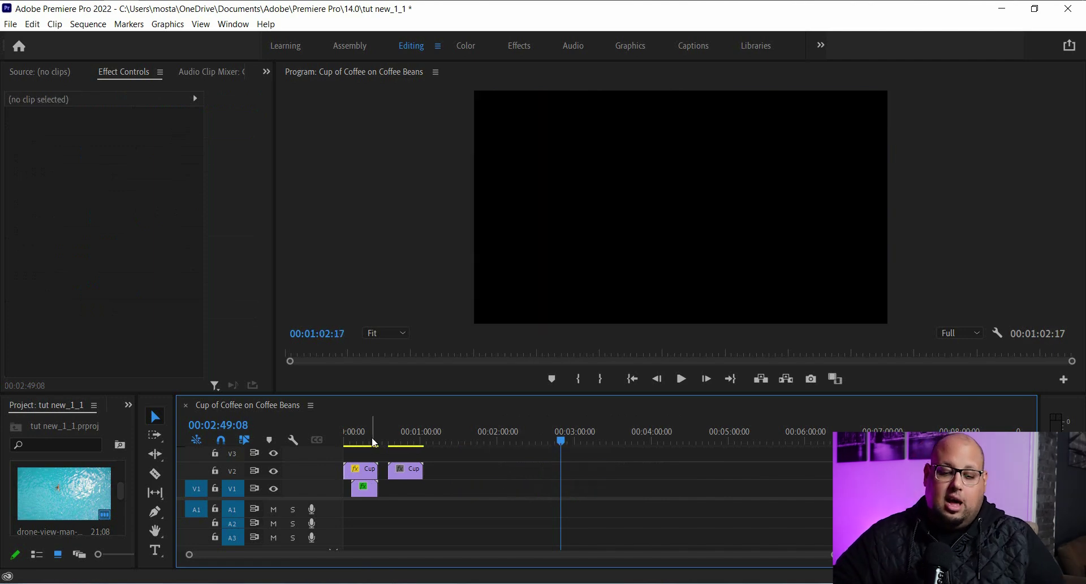
pyautogui.click(371, 437)
pyautogui.press('=')
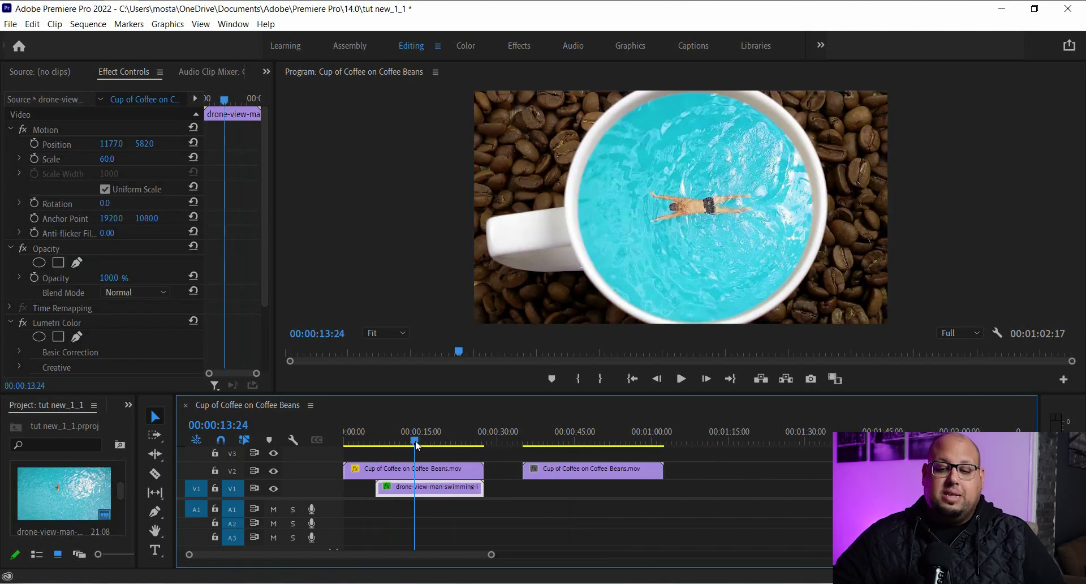
# Step: Preview the swimmer clip and second coffee clip, then select the second Cup of Coffee clip
pyautogui.click(392, 443)
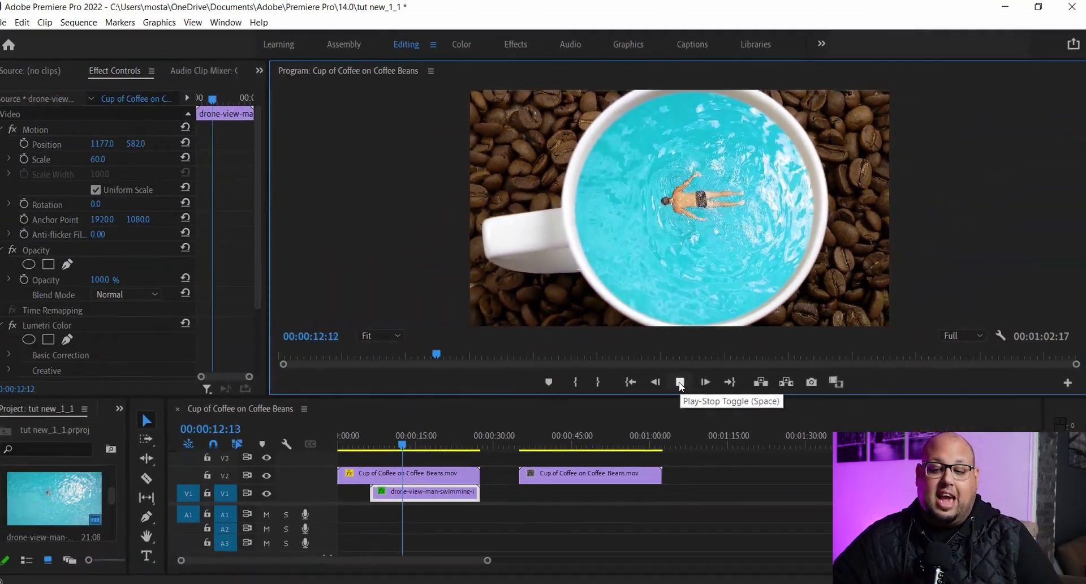
pyautogui.click(562, 437)
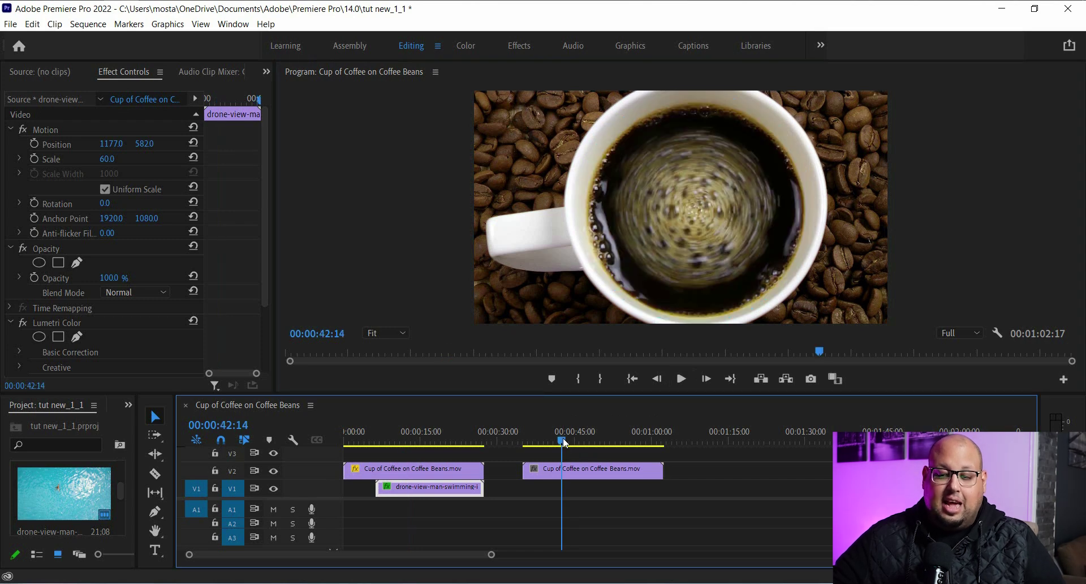
pyautogui.click(618, 442)
pyautogui.moveTo(618, 442); pyautogui.dragTo(620, 441)
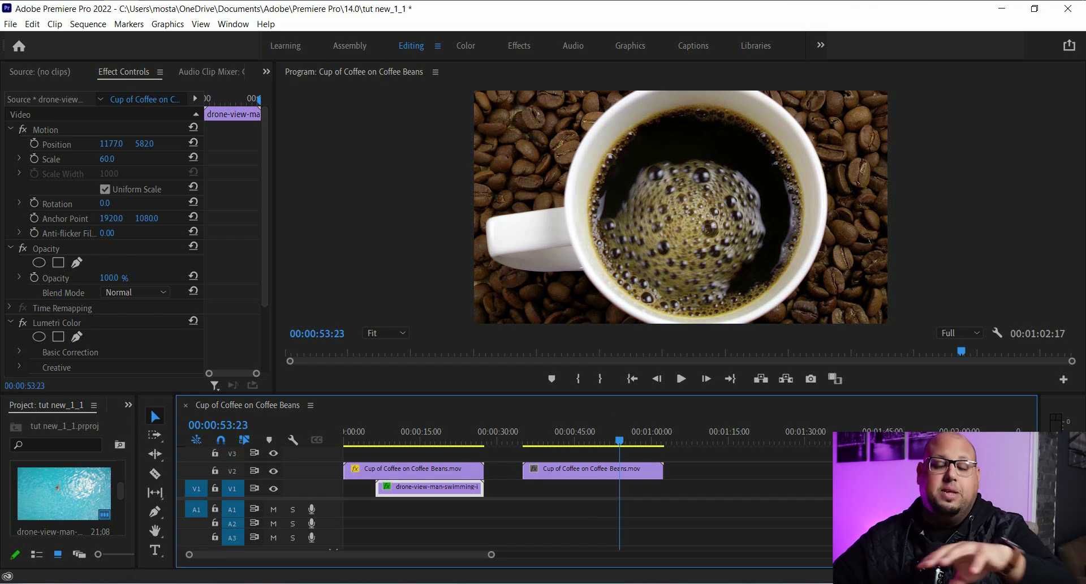
pyautogui.moveTo(540, 431); pyautogui.dragTo(616, 435)
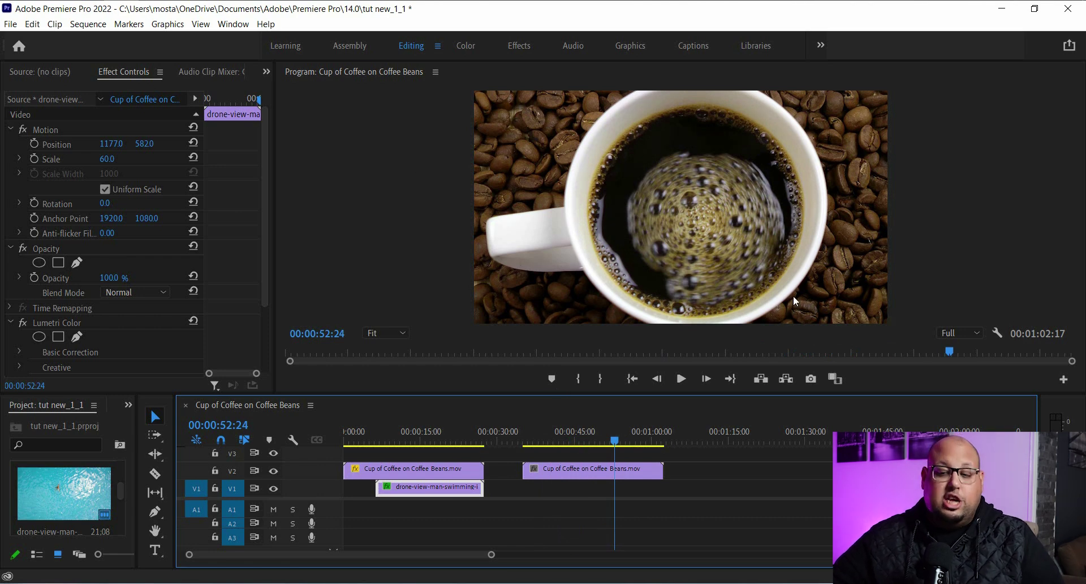
pyautogui.click(585, 471)
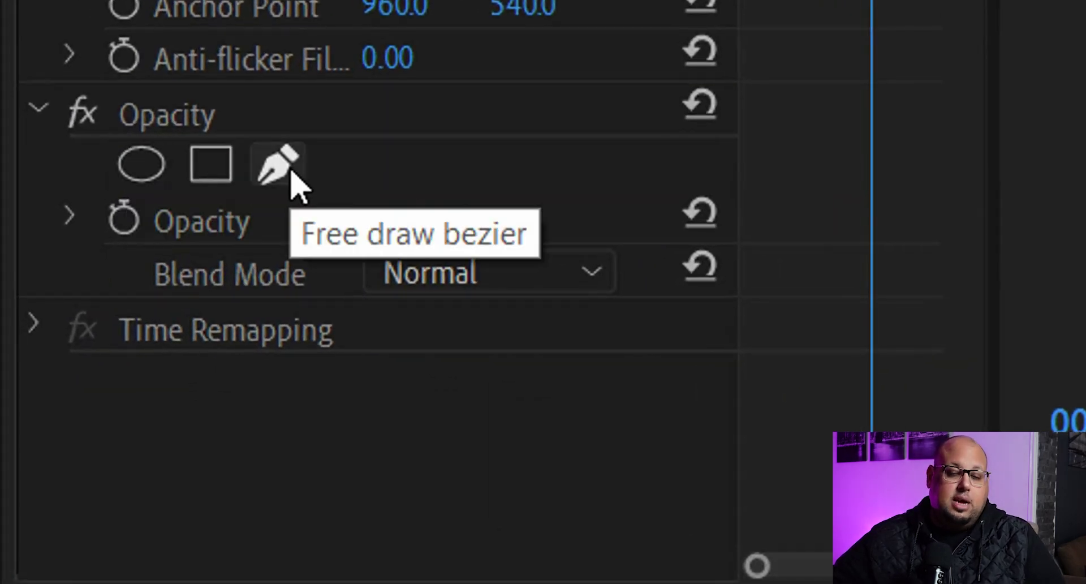
# Step: Give the second Cup of Coffee clip an ellipse mask fitted to the cup rim, inverted
pyautogui.click(140, 171)
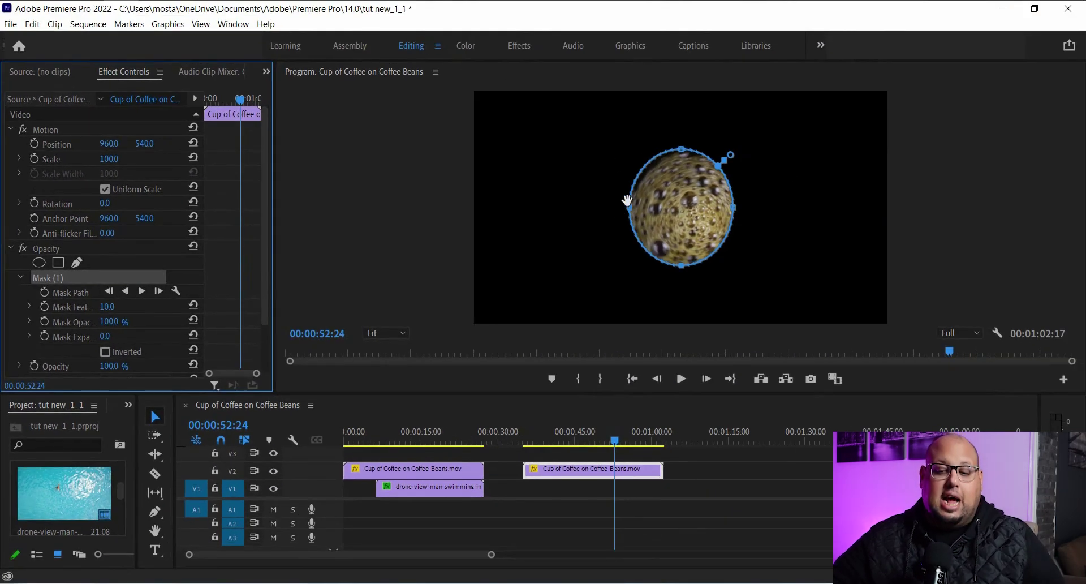
pyautogui.moveTo(628, 211); pyautogui.dragTo(583, 209)
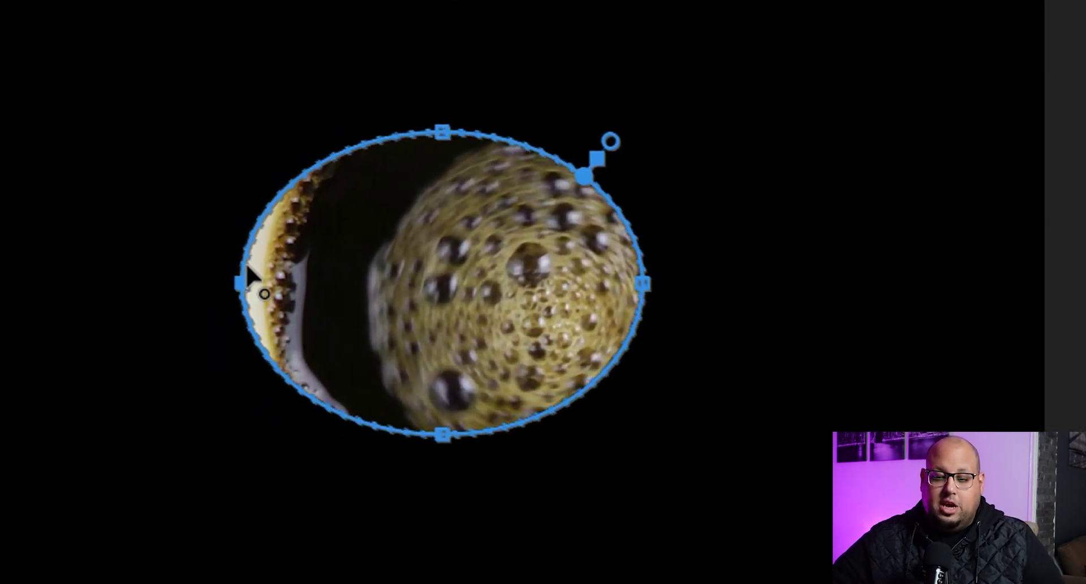
pyautogui.moveTo(247, 268); pyautogui.dragTo(252, 261)
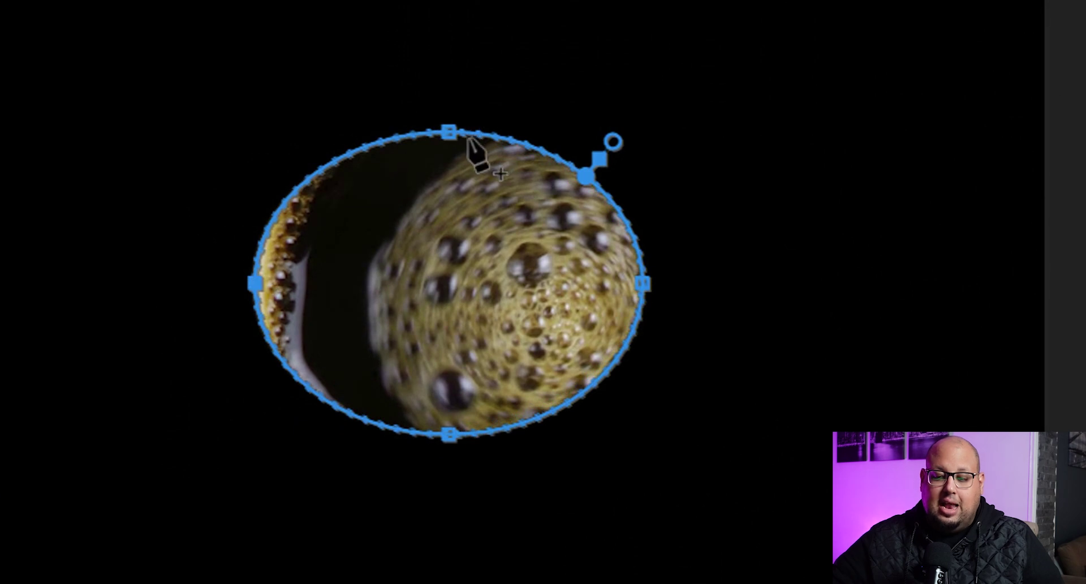
pyautogui.moveTo(447, 131); pyautogui.dragTo(444, 28)
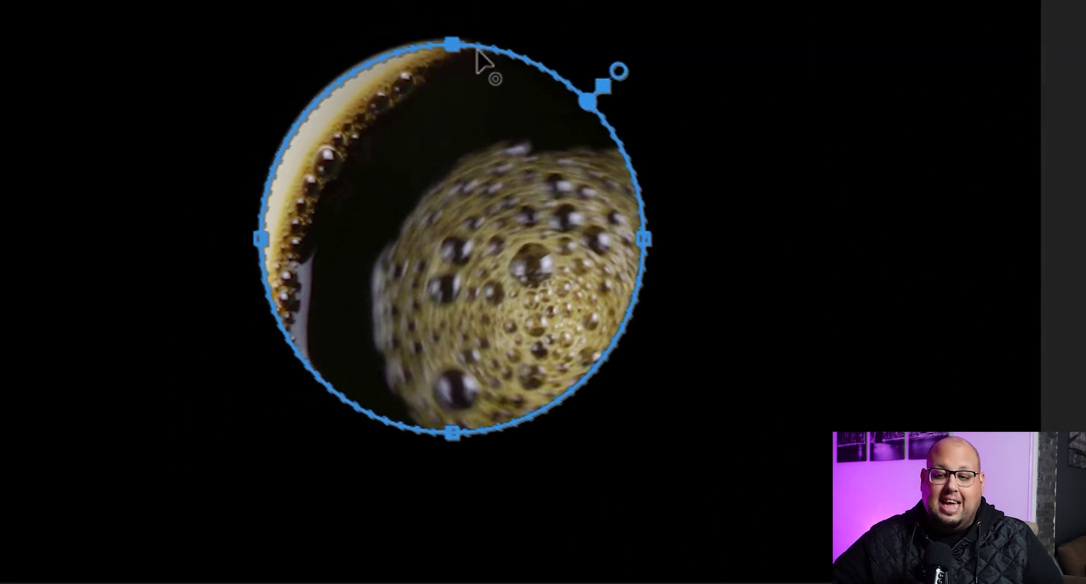
pyautogui.moveTo(651, 249); pyautogui.dragTo(820, 250)
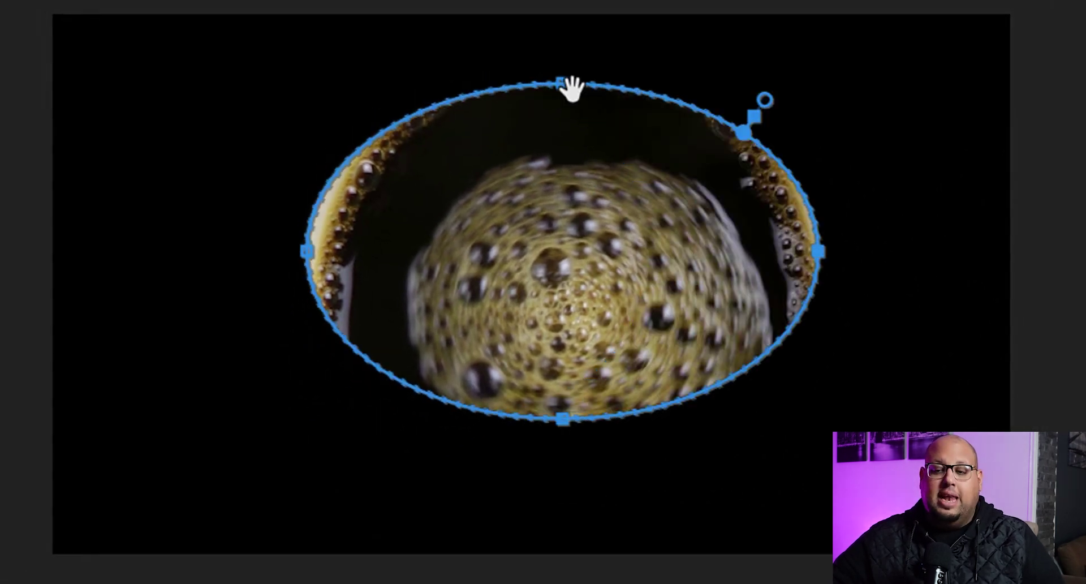
pyautogui.moveTo(559, 80); pyautogui.dragTo(552, 27)
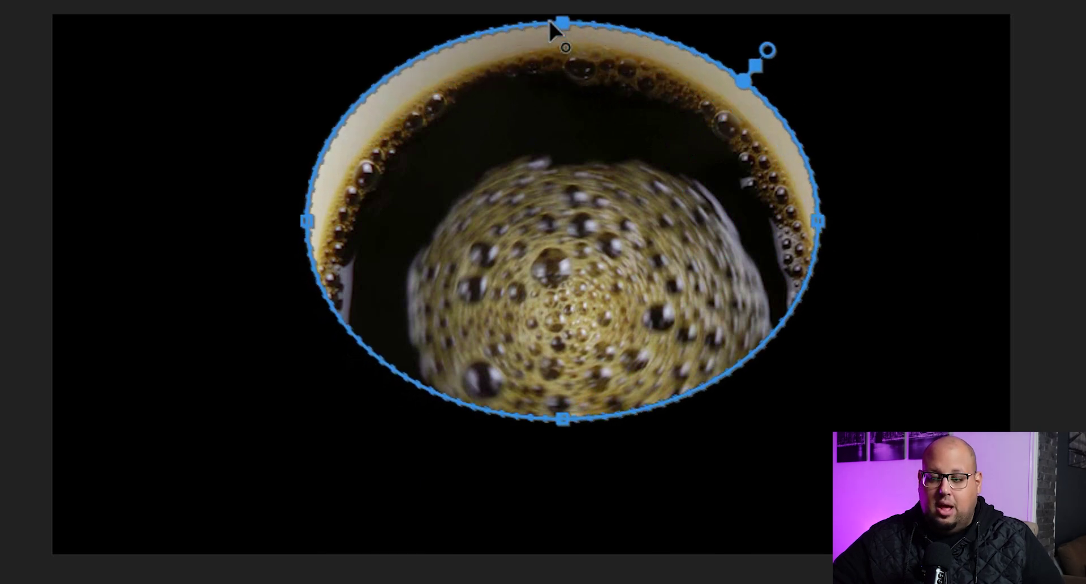
pyautogui.moveTo(567, 409); pyautogui.dragTo(536, 551)
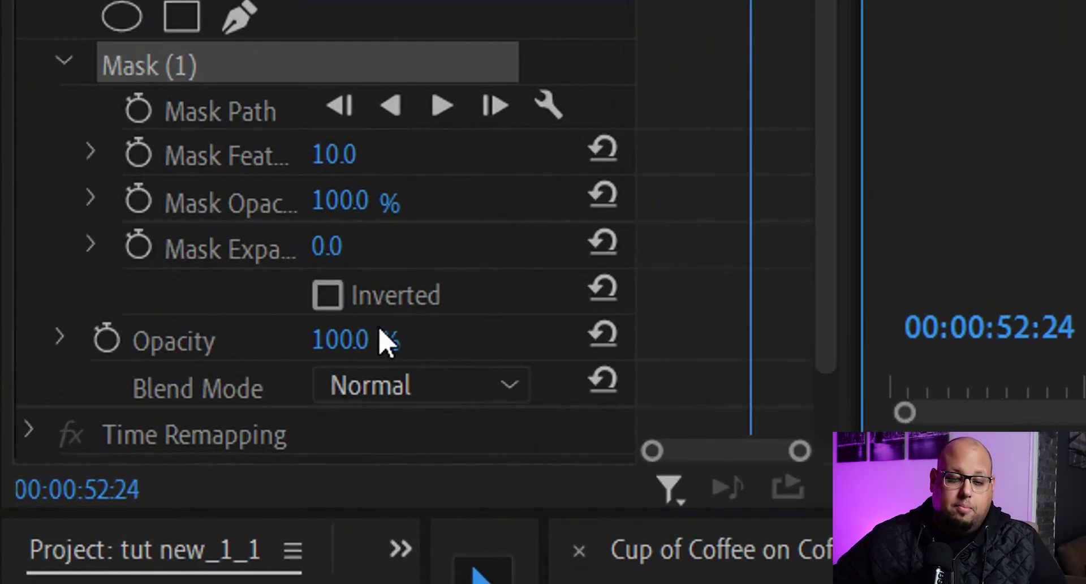
pyautogui.click(105, 352)
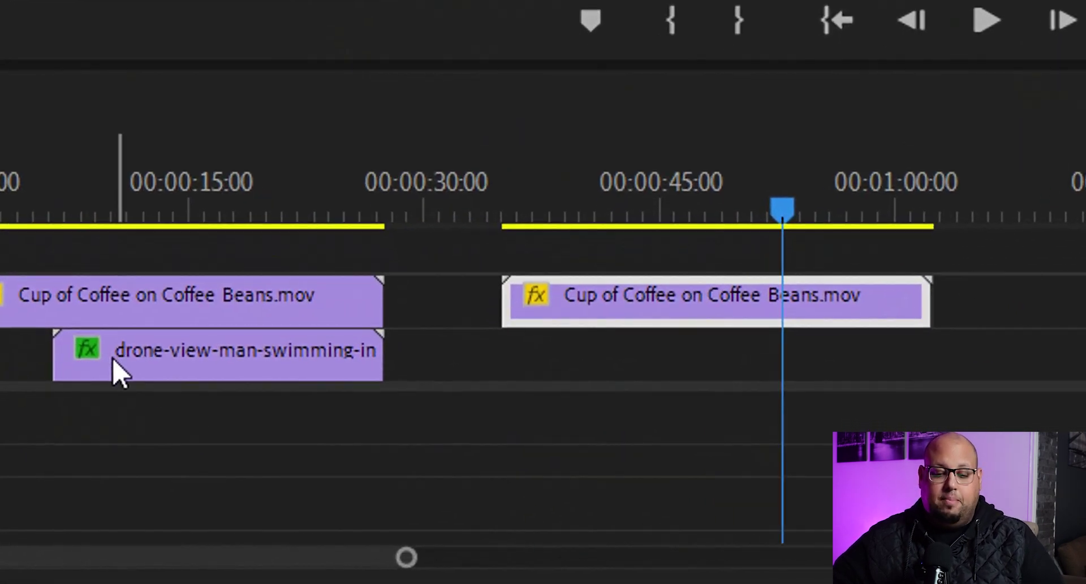
# Step: Place the swimmer drone clip on V1 aligned under the second coffee clip, positioned at 1177.0, 645.0
pyautogui.click(304, 429)
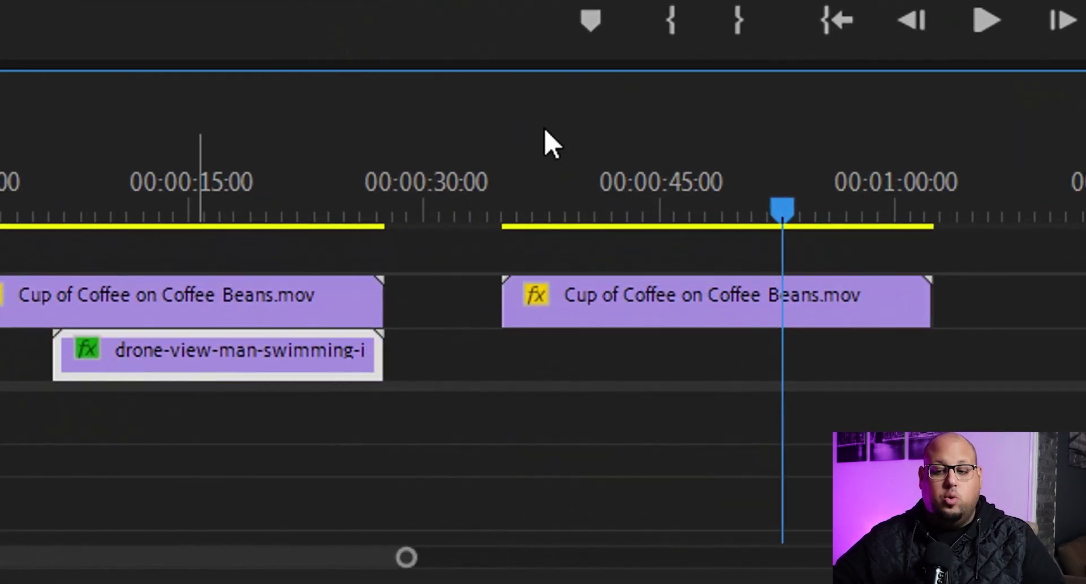
pyautogui.moveTo(182, 378); pyautogui.dragTo(650, 385)
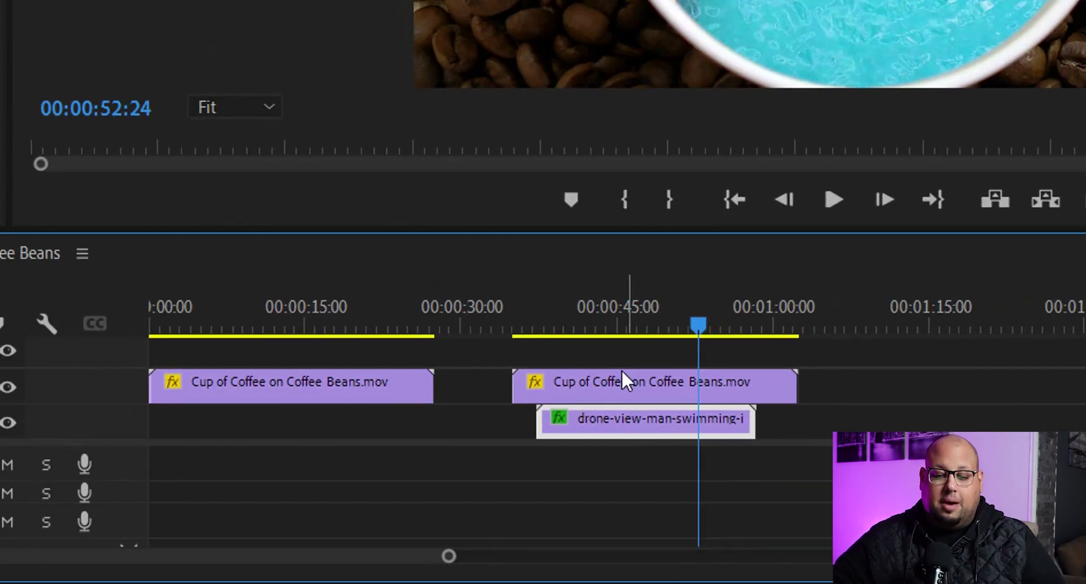
pyautogui.click(548, 439)
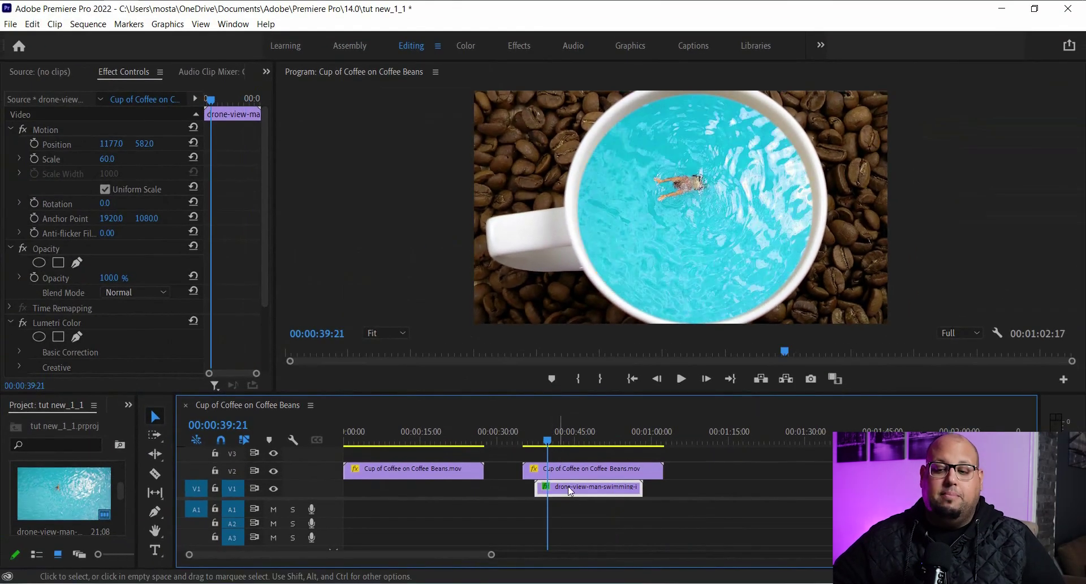
pyautogui.moveTo(570, 495); pyautogui.dragTo(558, 495)
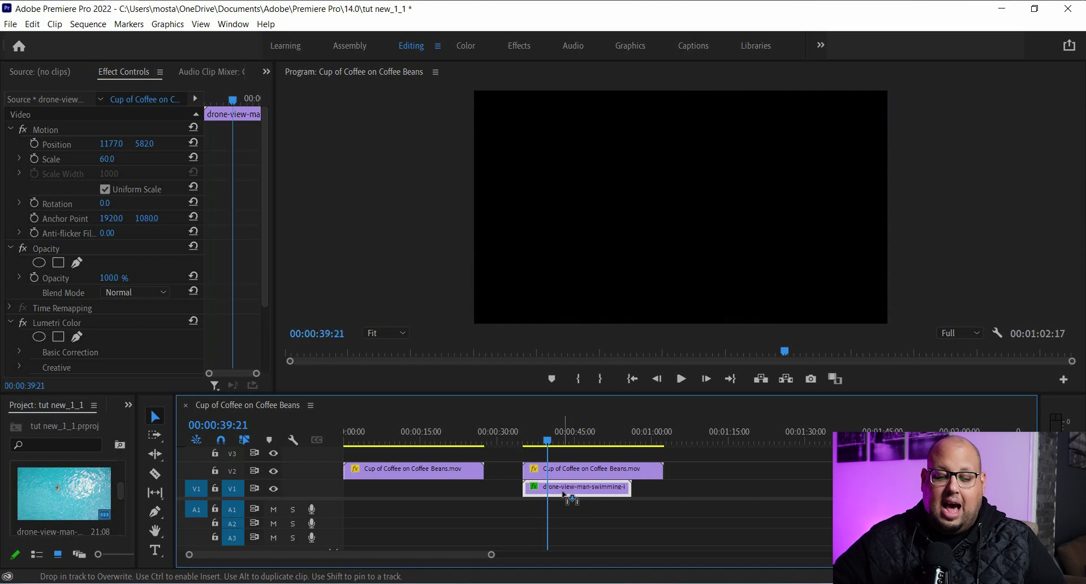
pyautogui.moveTo(532, 443); pyautogui.dragTo(537, 444)
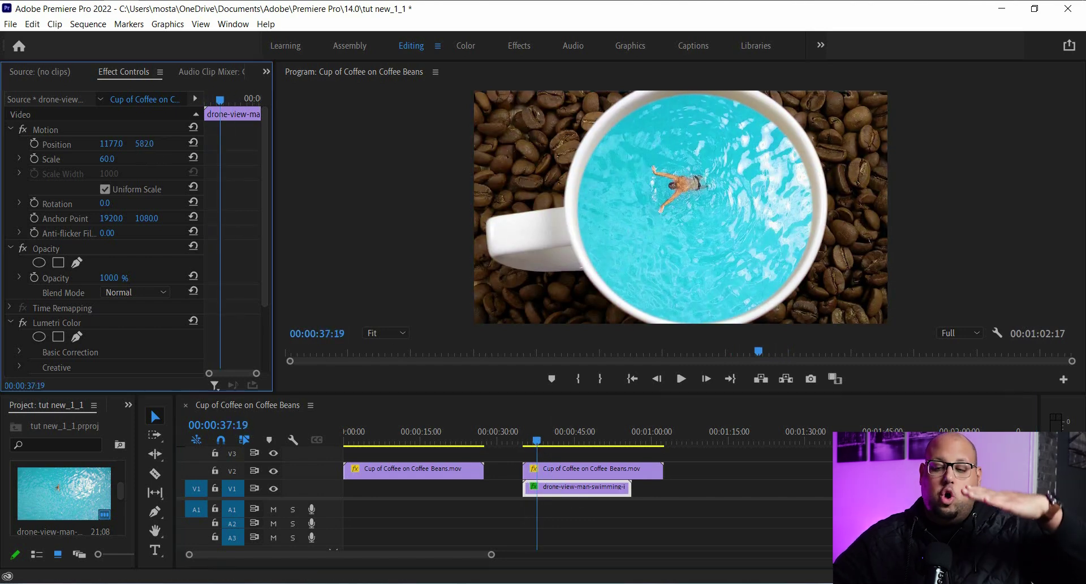
pyautogui.moveTo(141, 144); pyautogui.dragTo(67, 144)
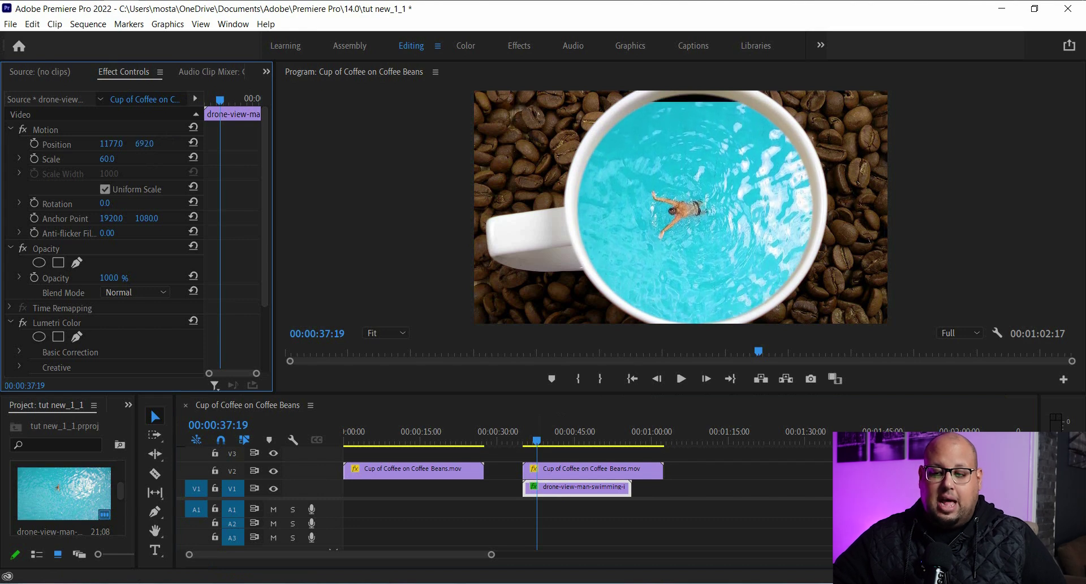
pyautogui.moveTo(149, 144); pyautogui.dragTo(75, 143)
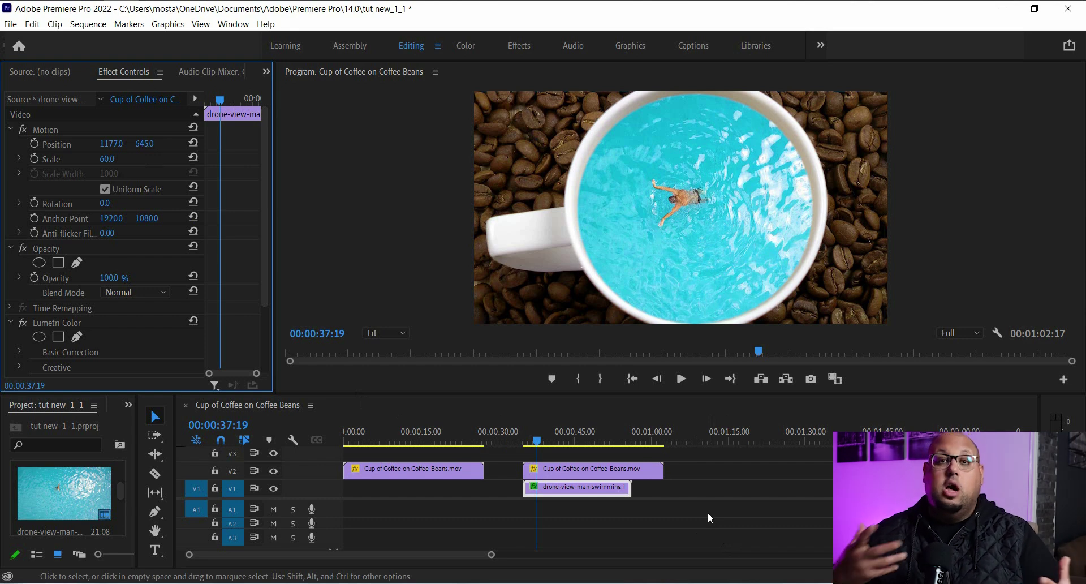
pyautogui.press('space')
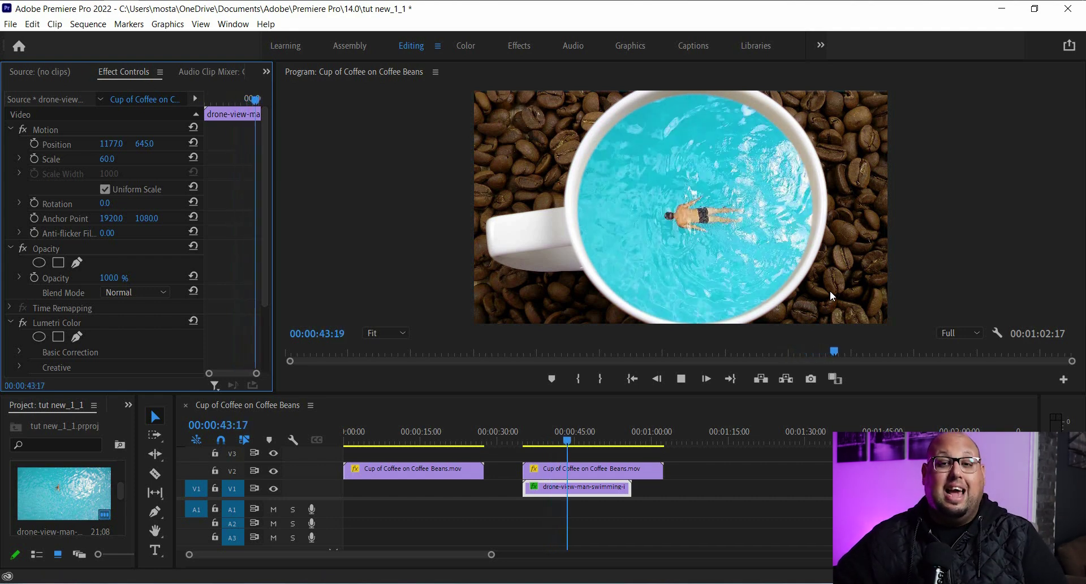
pyautogui.press('space')
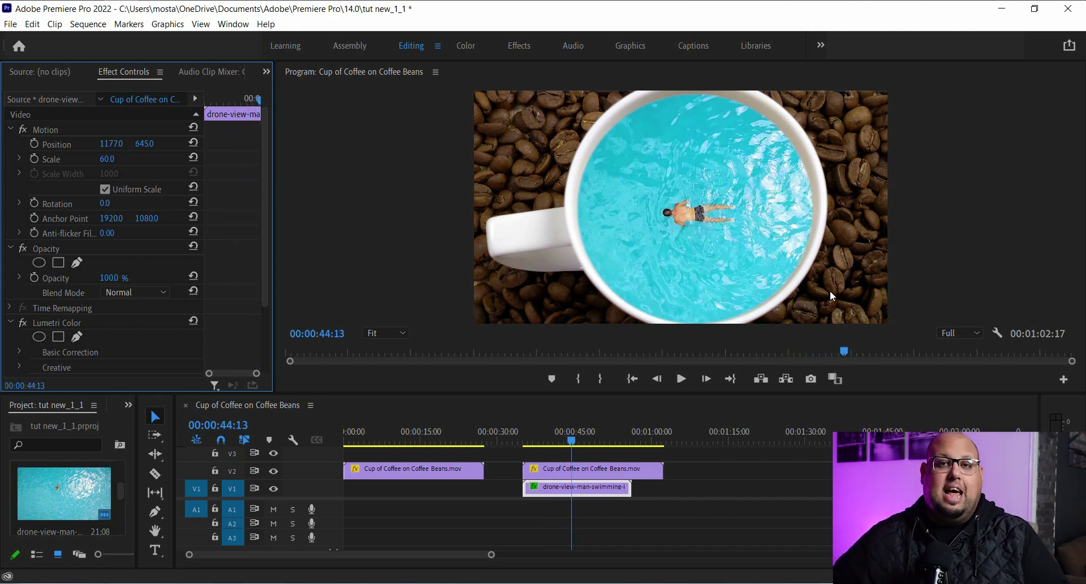